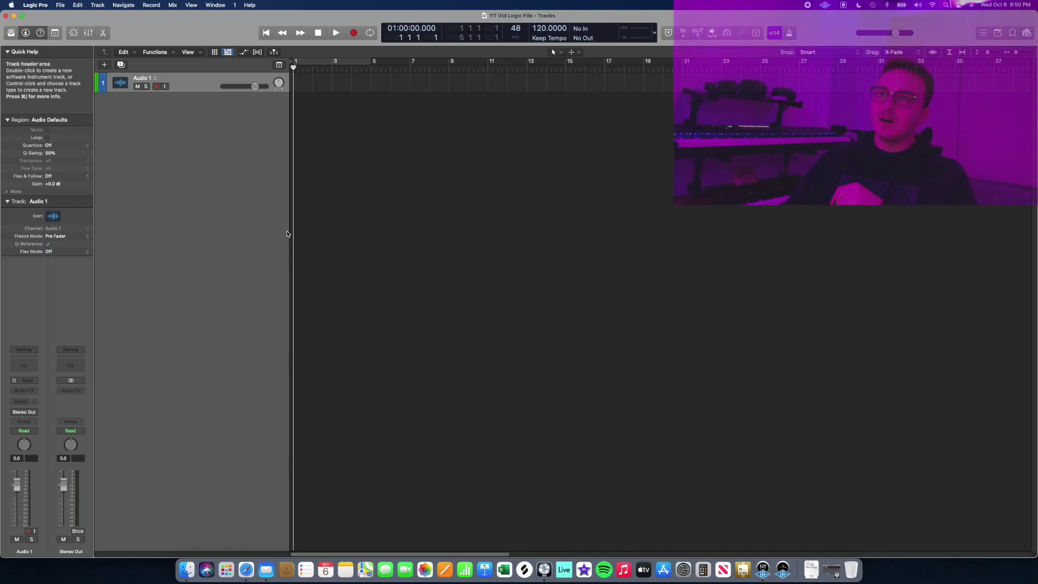
Restore the minimized Logic vocal project, then switch to UAD Console from the Dock.
click(836, 578)
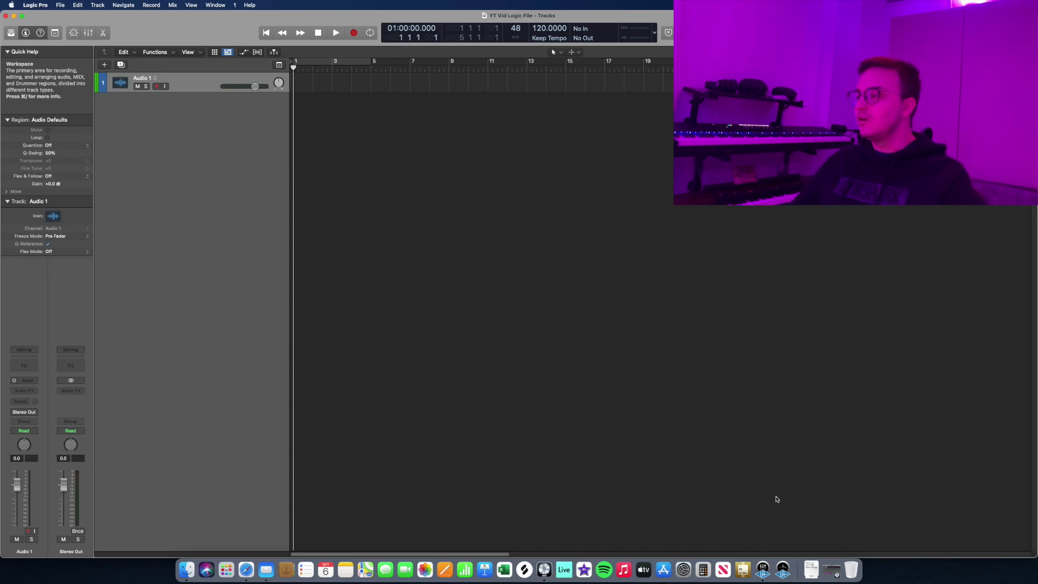
click(762, 569)
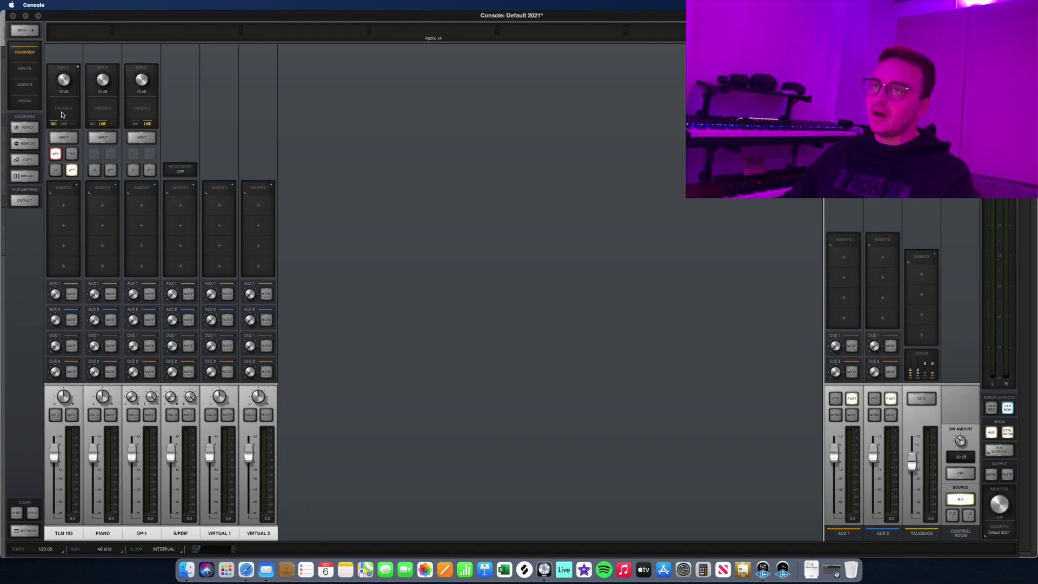
Open the Unison preamp chooser on the TLM 103 channel strip.
click(63, 113)
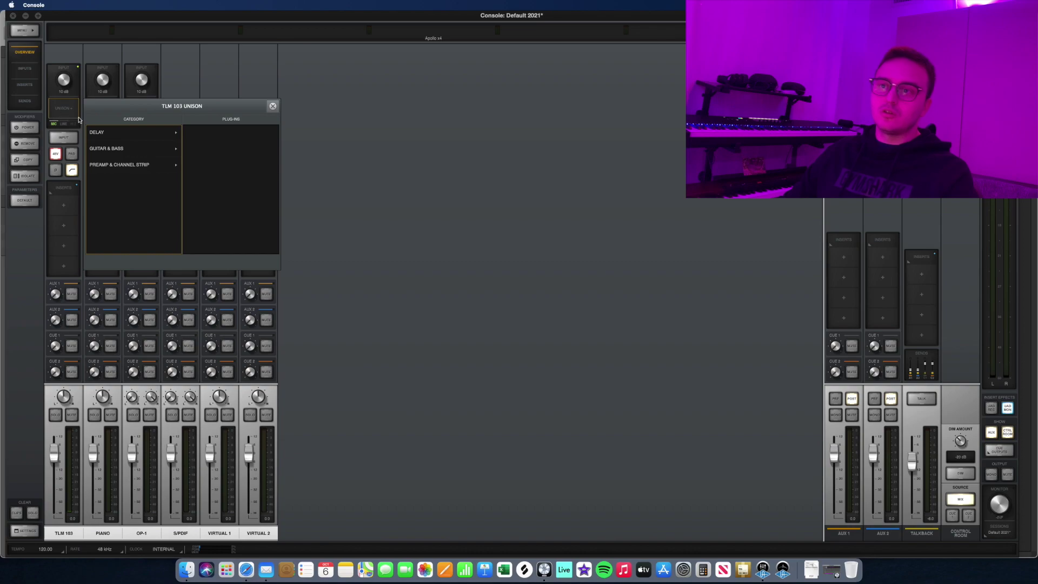
Load a Neve 1073 Unison preamp on TLM 103, adjust its high-pass, raise gain, and close it.
click(110, 165)
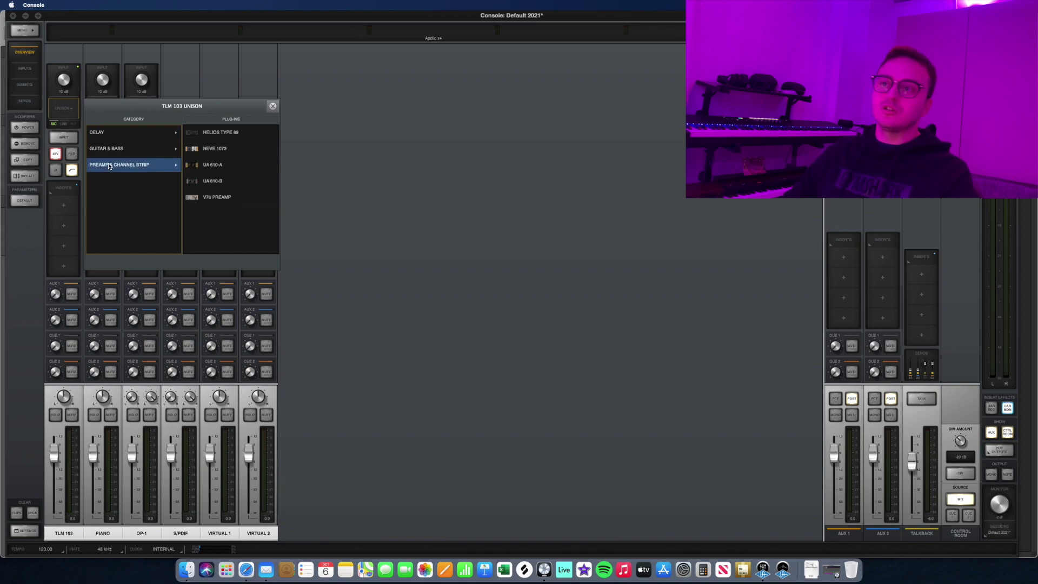
click(232, 154)
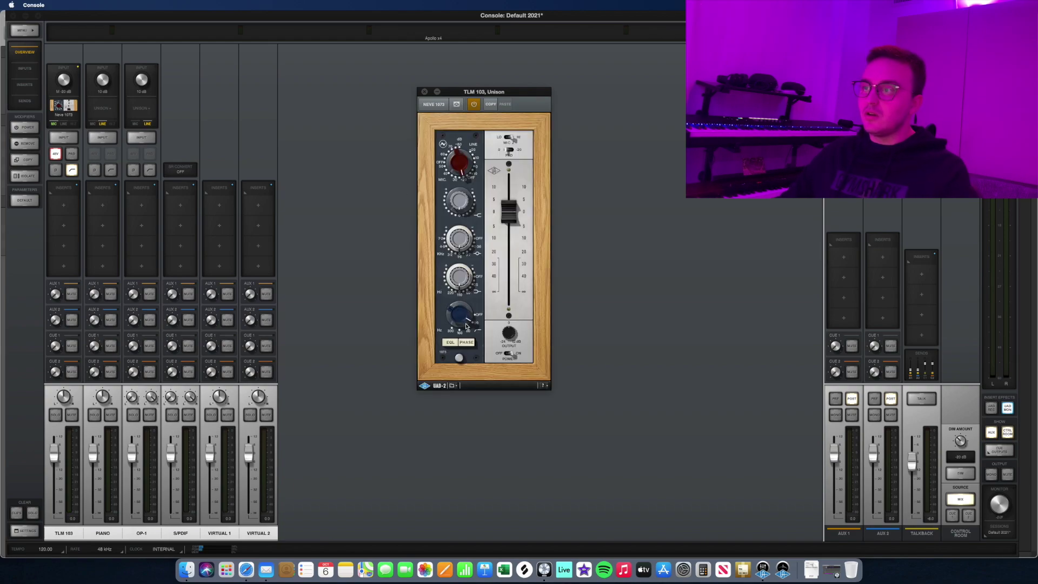
mouse_move(468, 320)
mouse_down()
mouse_move(488, 284)
mouse_move(478, 321)
mouse_move(469, 306)
mouse_up()
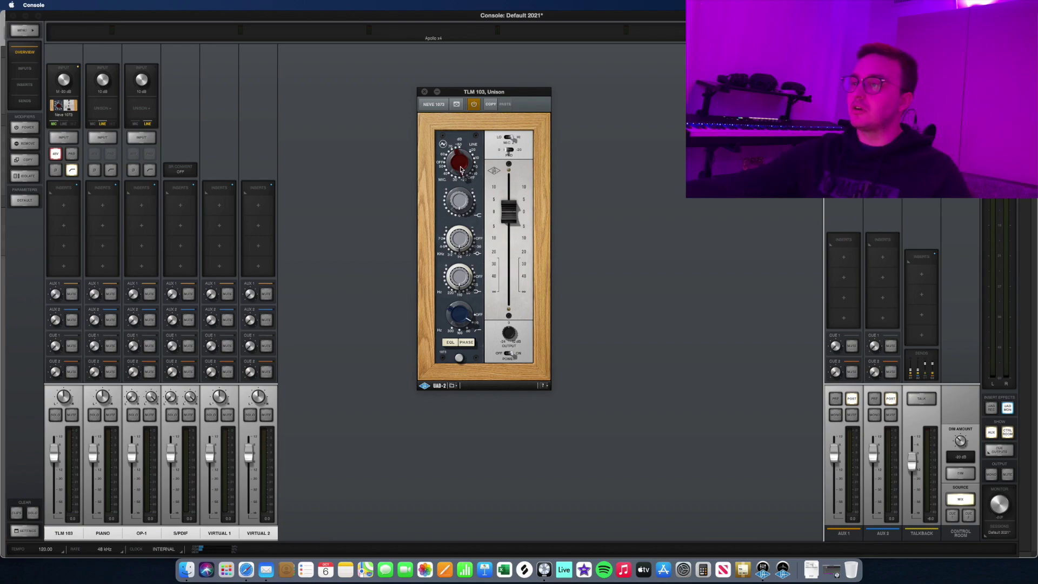
scroll(461, 170, up, 2)
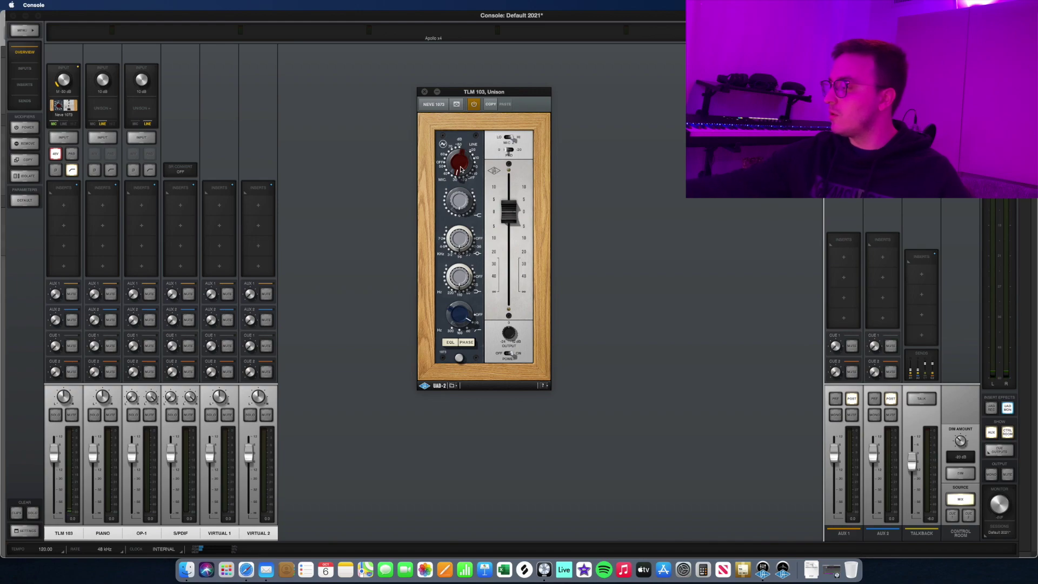
scroll(460, 170, up, 1)
scroll(461, 169, up, 1)
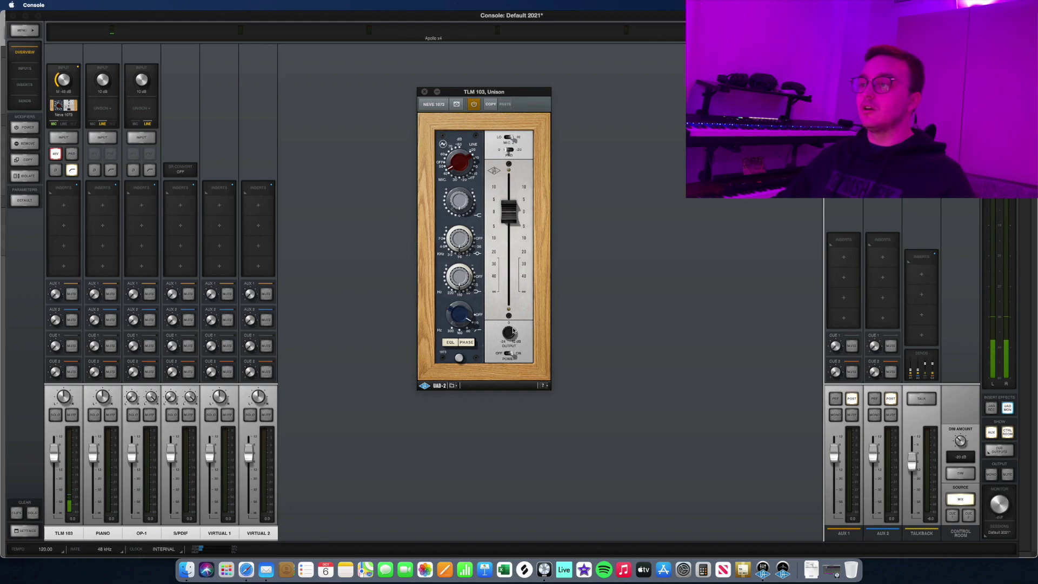
key(super+w)
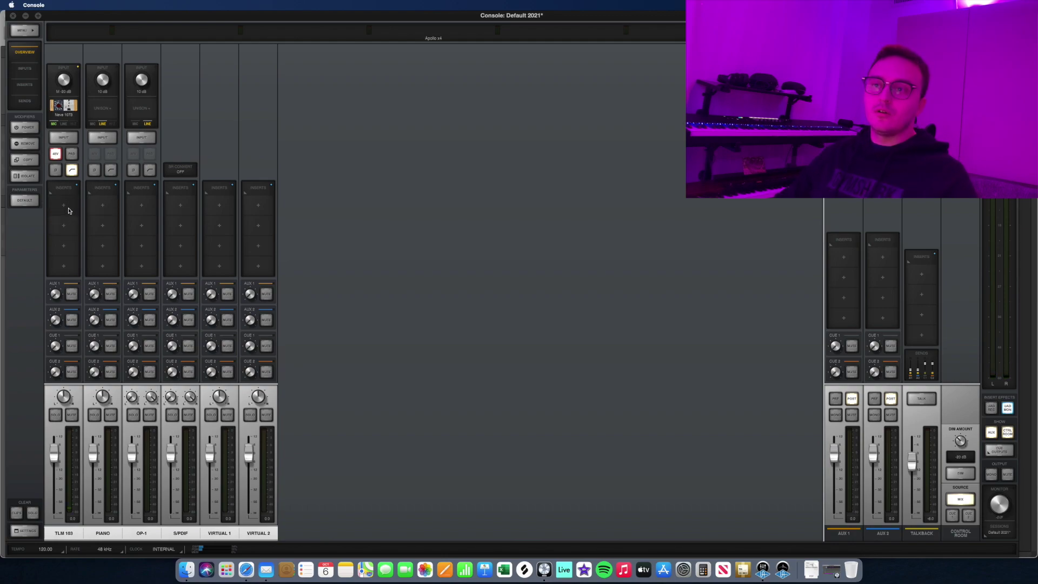
Load a Teletronix LA-2A compressor from Dynamics into TLM 103's first insert.
click(68, 208)
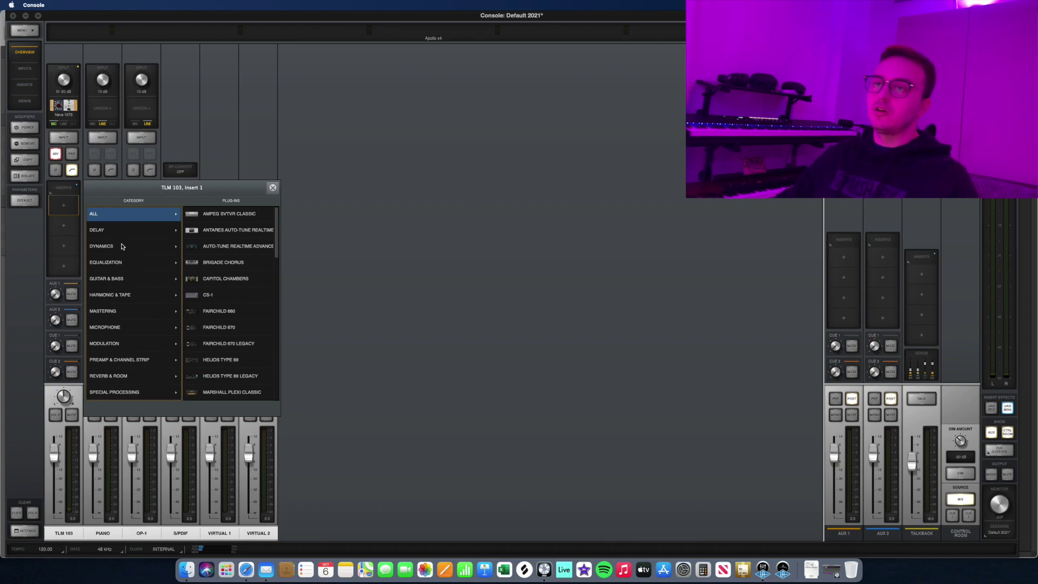
click(272, 187)
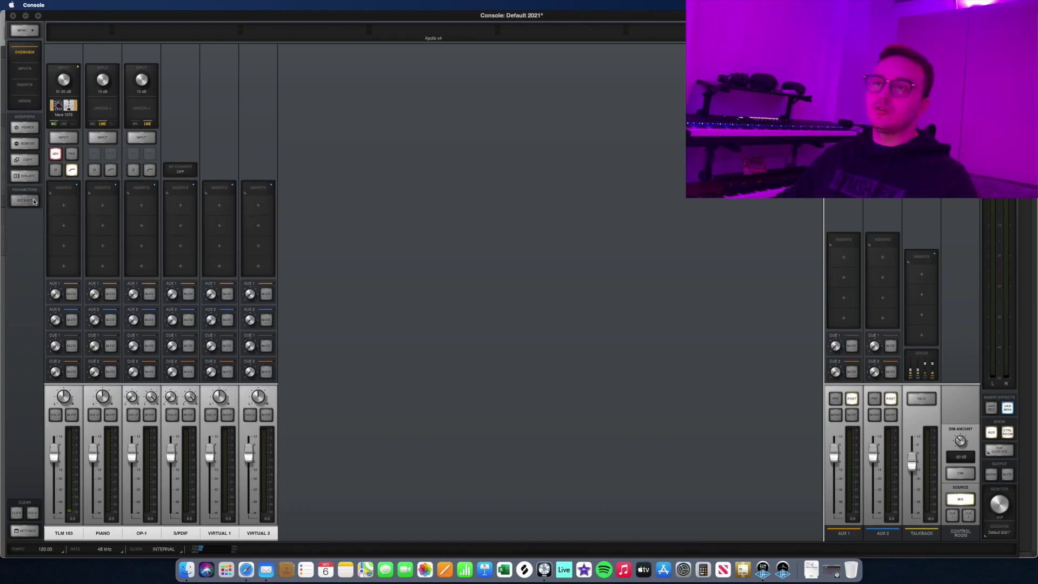
click(63, 206)
click(978, 380)
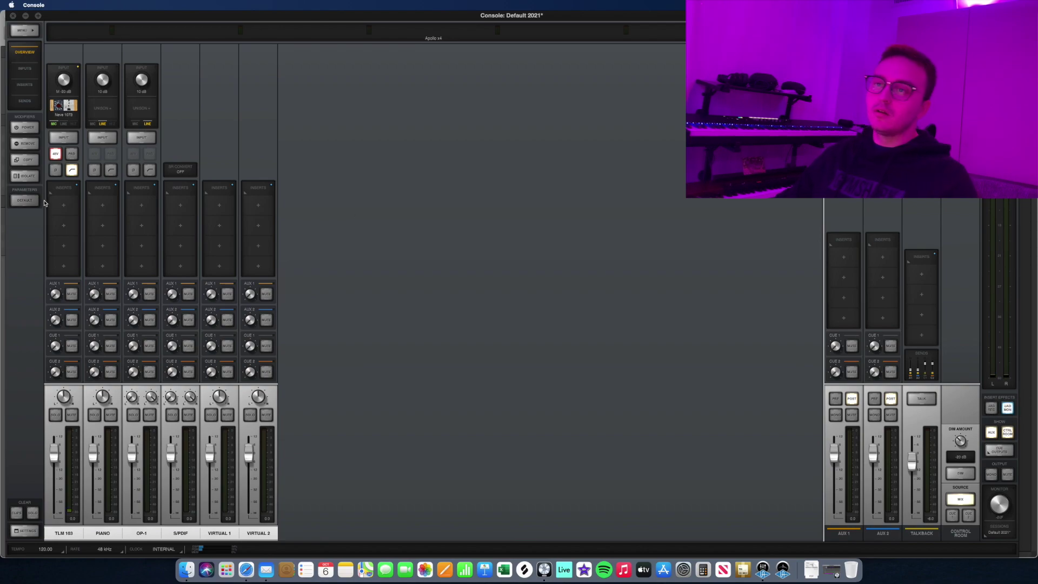
click(64, 205)
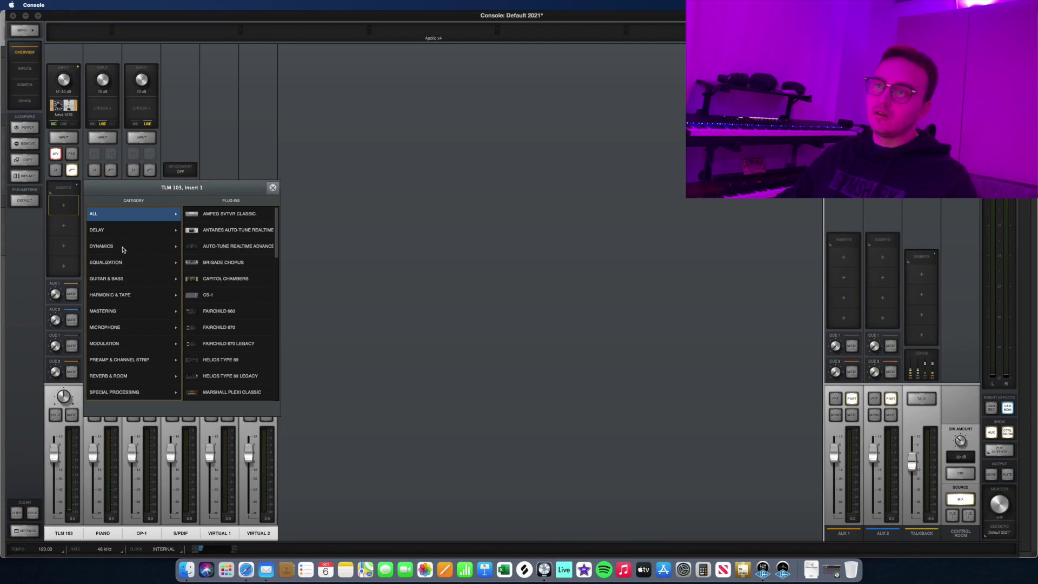
click(124, 248)
click(249, 298)
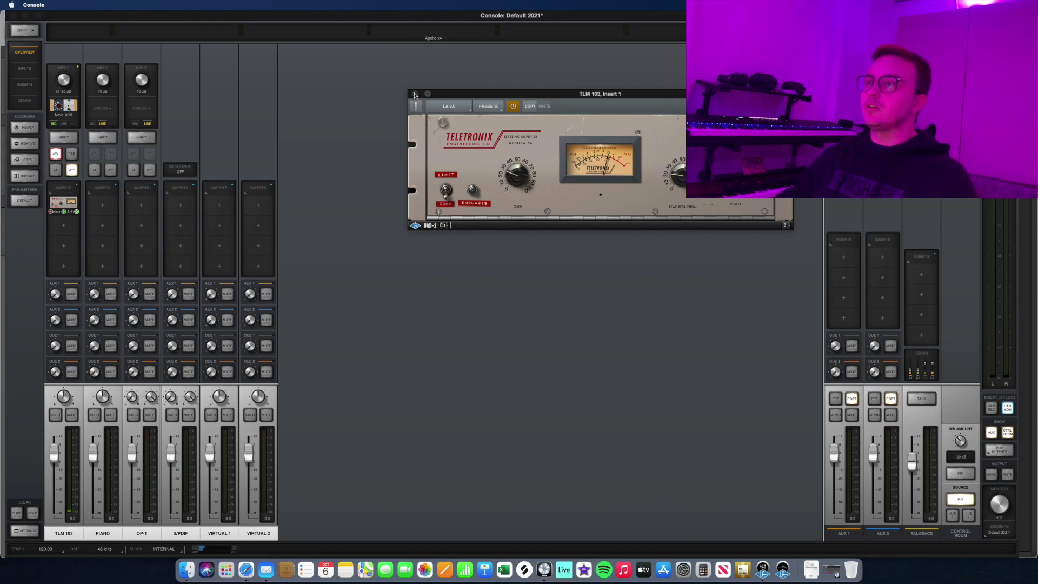
Keep the insert effects monitor-only rather than recorded, and close the LA-2A window.
click(995, 407)
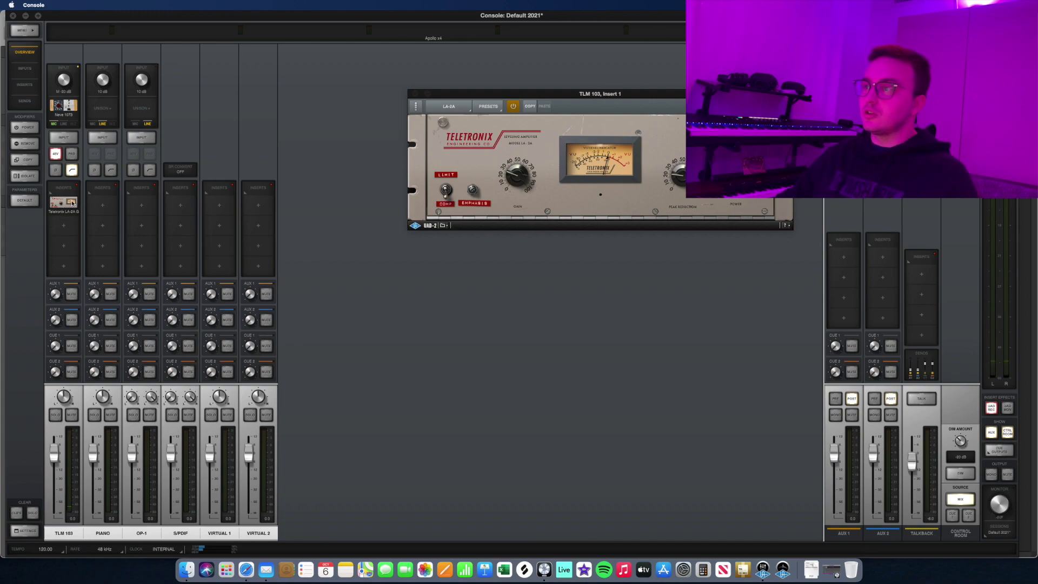
click(1008, 408)
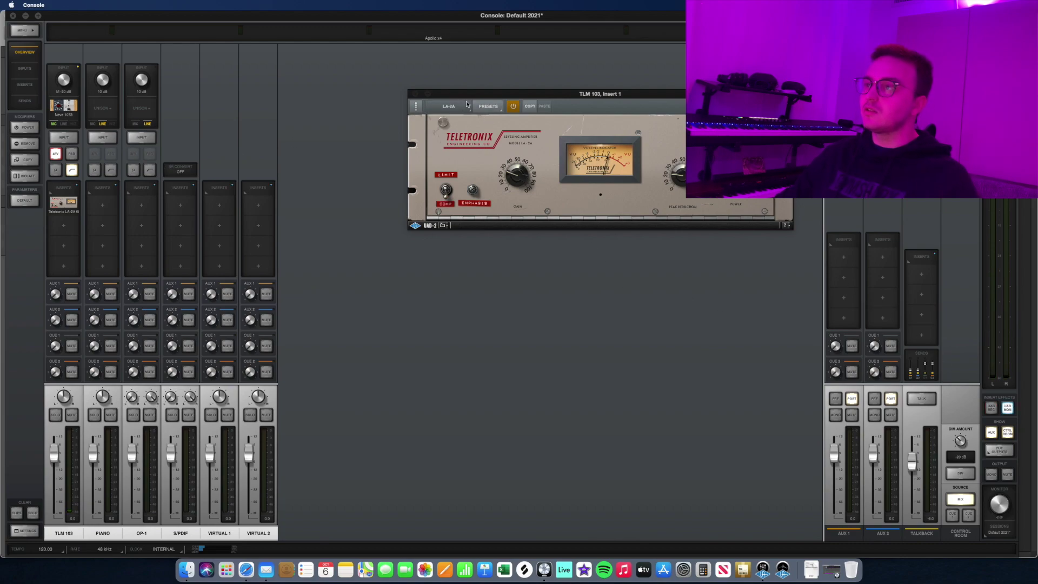
click(415, 93)
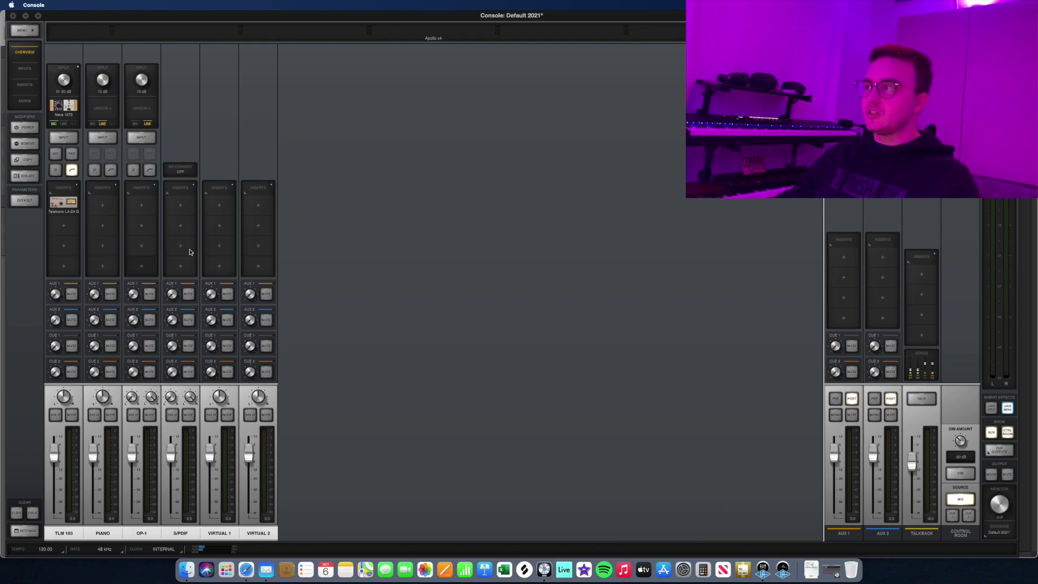
Load RealVerb-Pro from the Reverb & Room category into AUX 1's first insert.
click(844, 257)
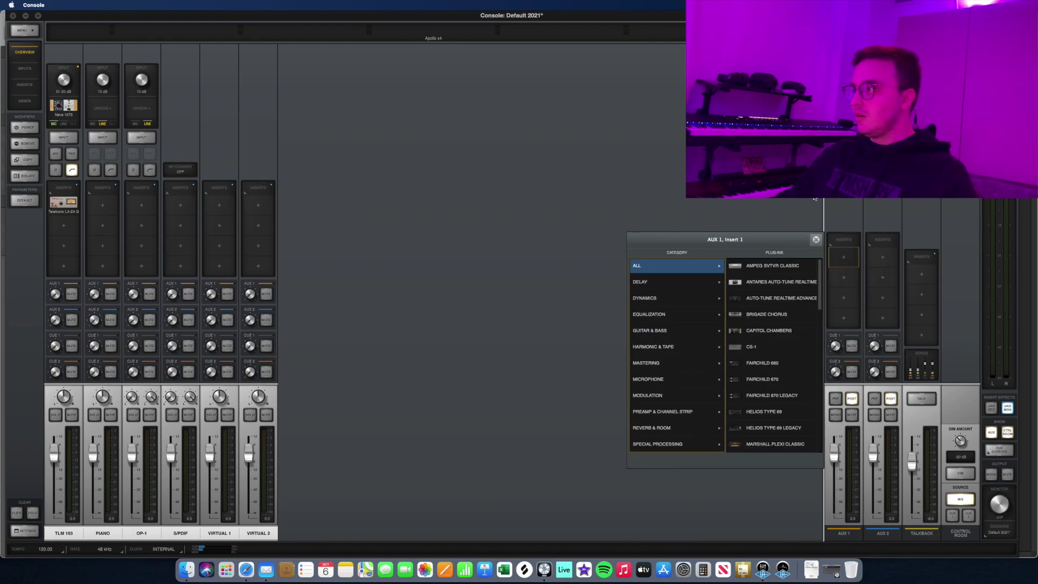
click(654, 427)
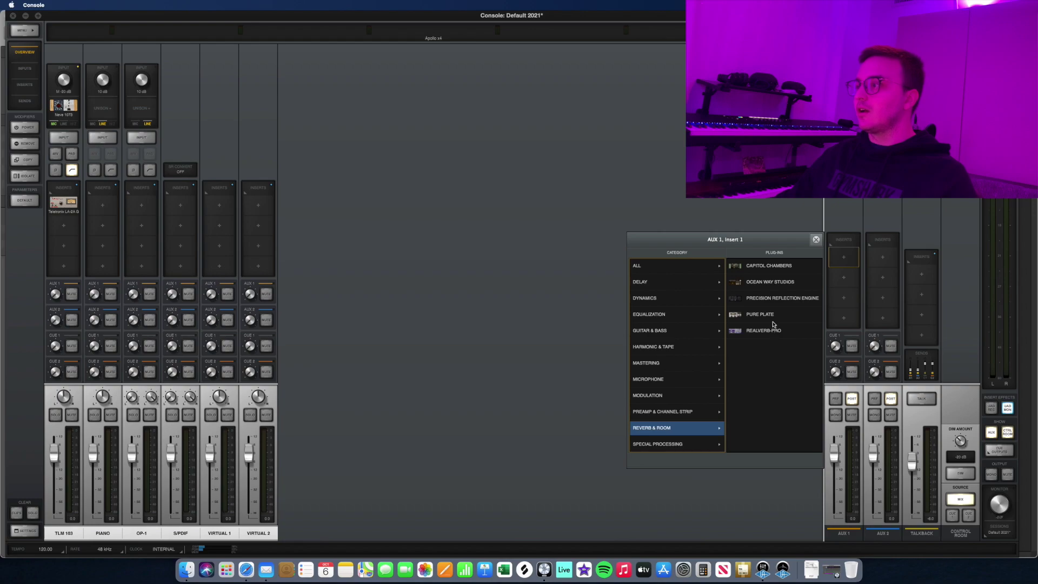
click(773, 331)
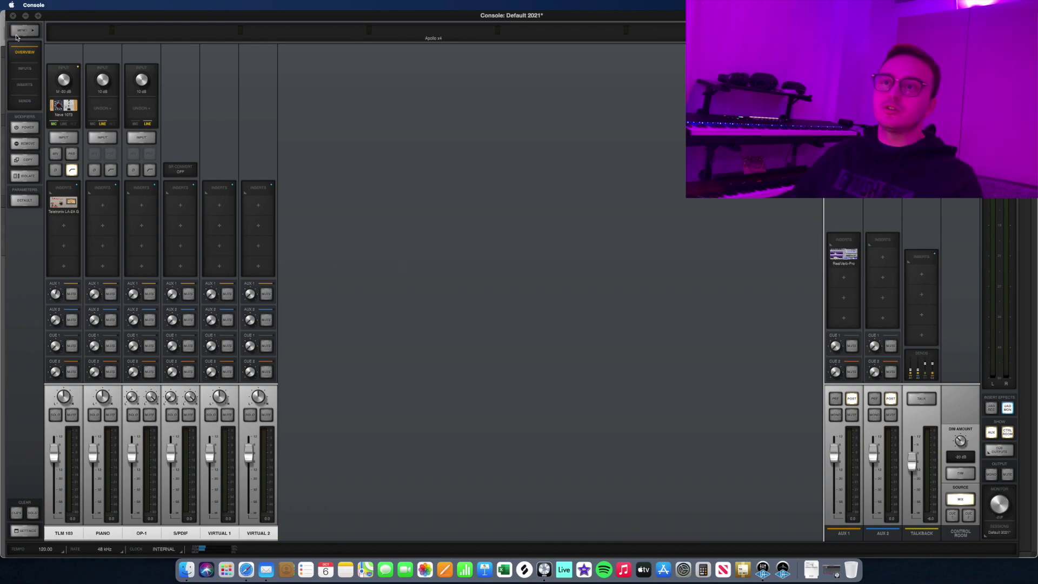
Leave Input Delay Compensation OFF in Hardware settings, close them, and minimize Console.
click(24, 31)
click(60, 54)
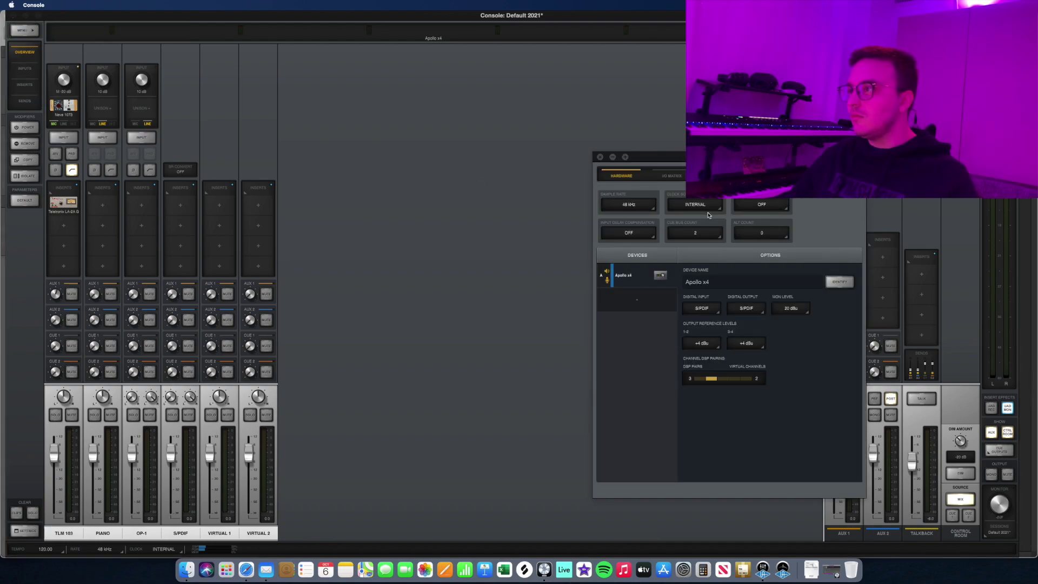
click(647, 234)
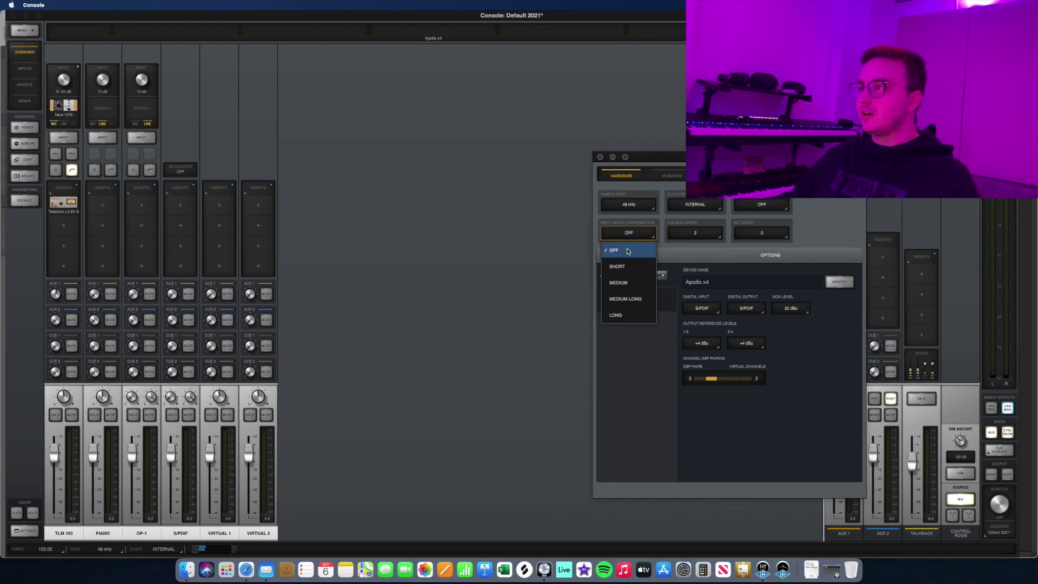
click(628, 251)
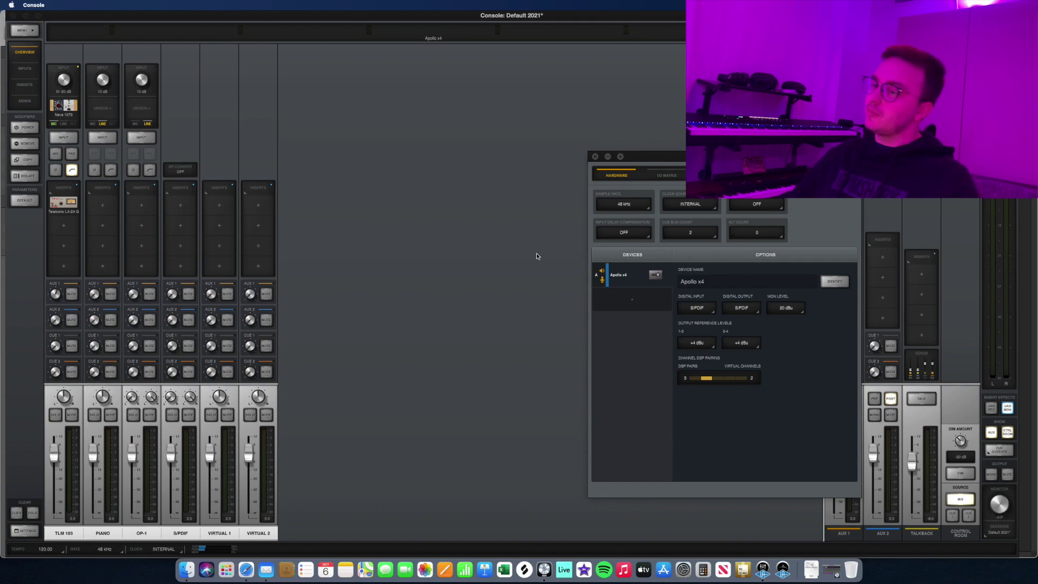
click(624, 235)
click(620, 234)
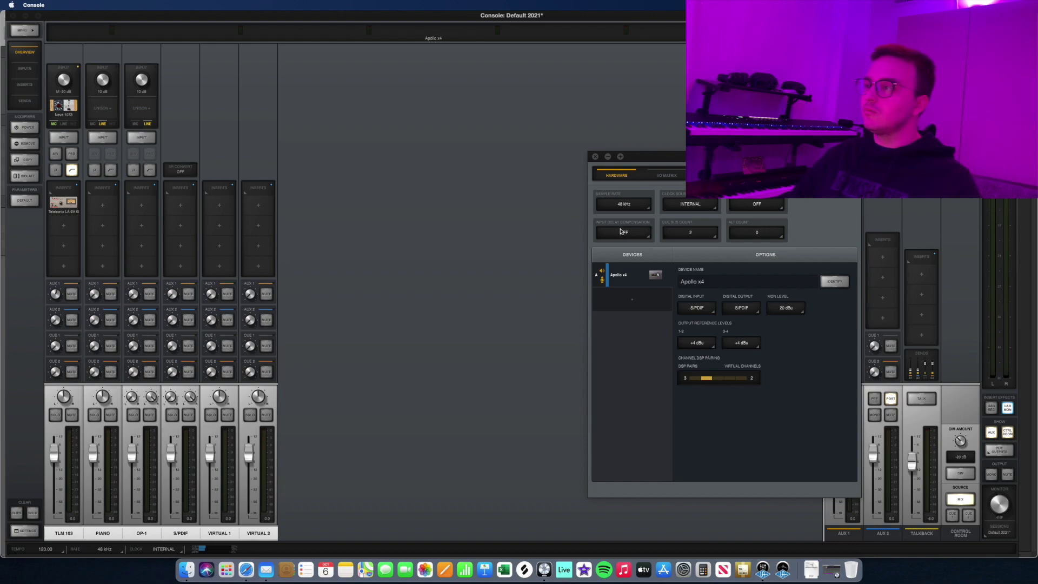
click(622, 233)
click(621, 246)
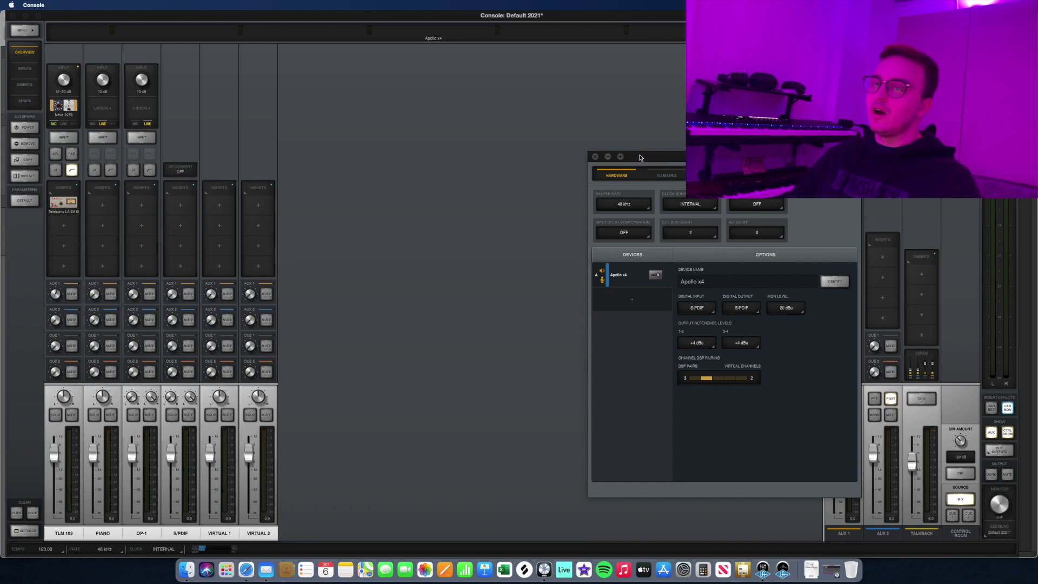
click(595, 156)
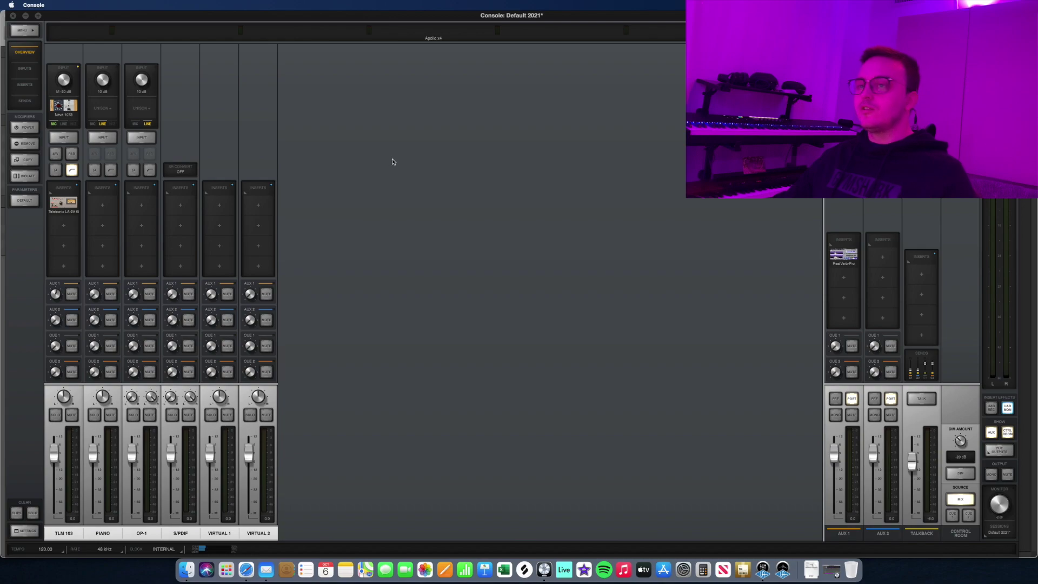
click(25, 16)
Bring Logic forward and review the Audio preferences' Devices, Recording and General tabs.
click(211, 148)
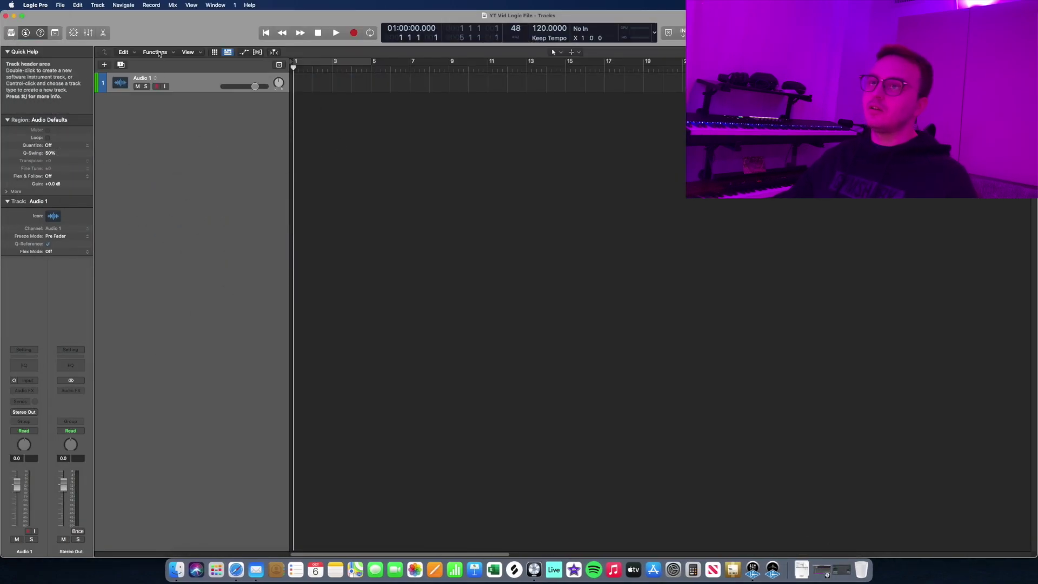
click(34, 5)
mouse_move(46, 32)
click(162, 38)
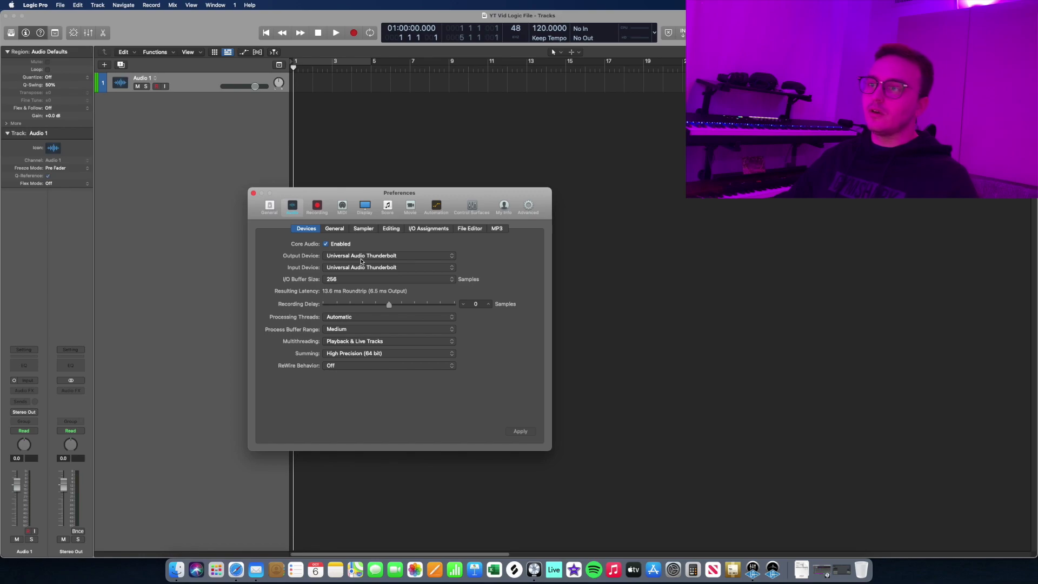
click(253, 193)
click(34, 5)
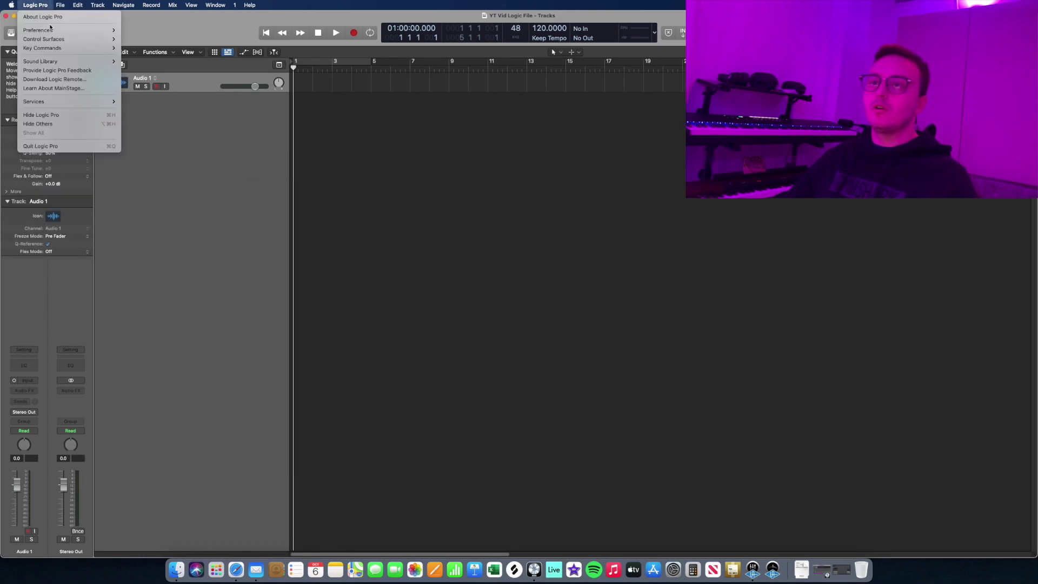
mouse_move(51, 29)
click(146, 39)
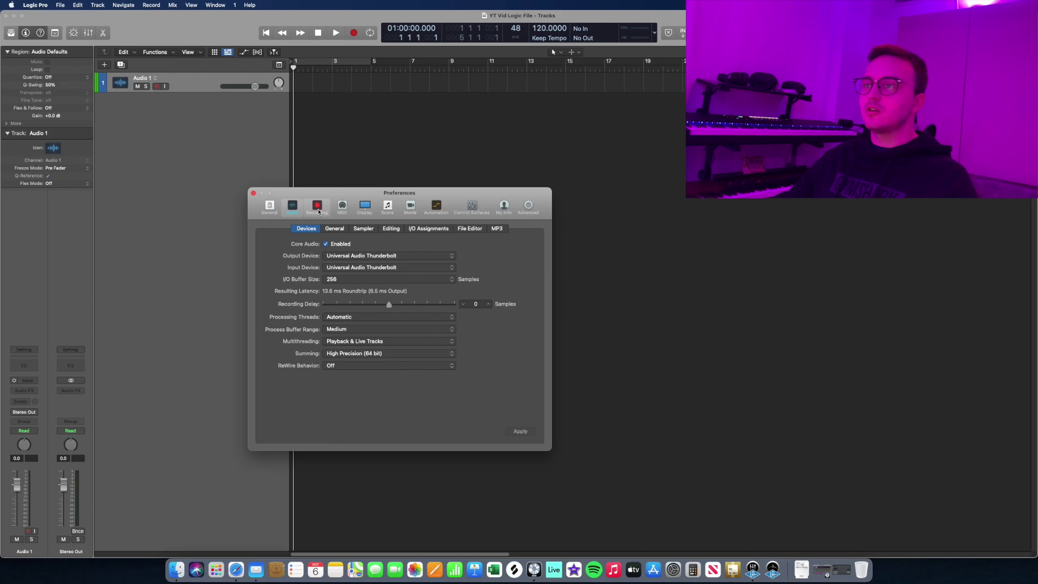
click(317, 207)
click(292, 206)
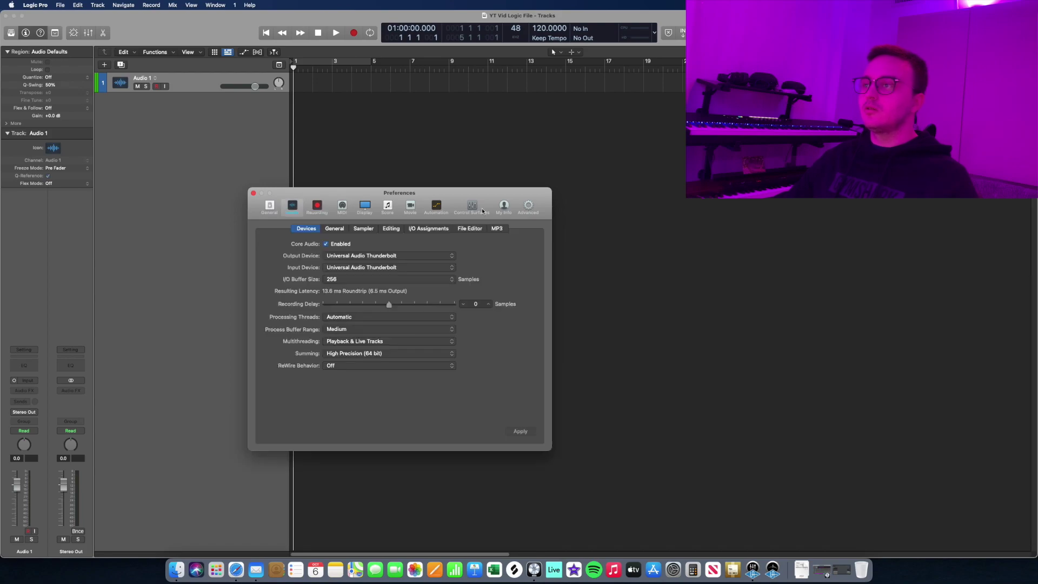
click(335, 229)
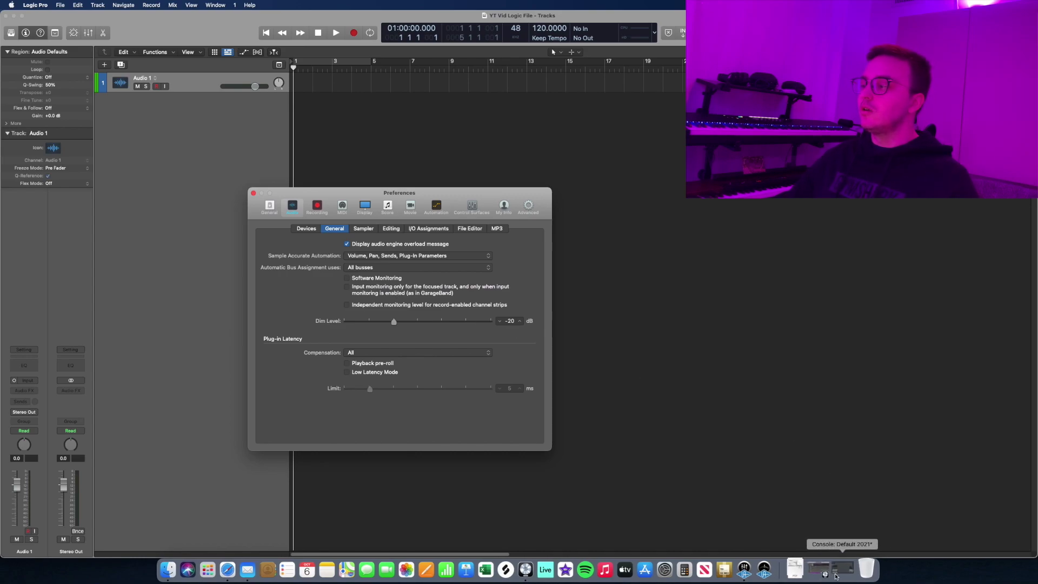
Check UAD Console briefly, minimize it again, and close Logic's Preferences.
click(769, 568)
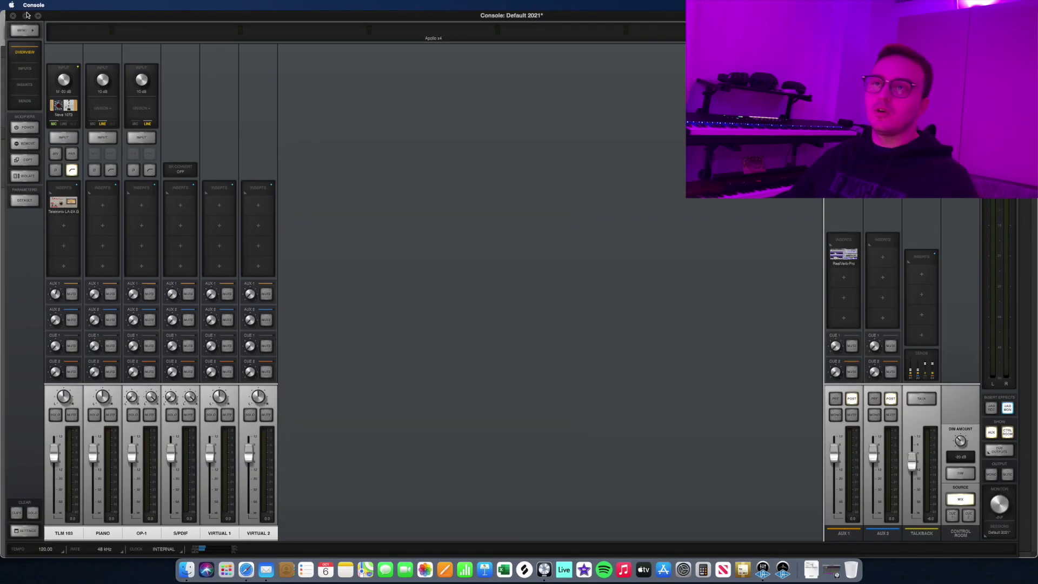
click(26, 16)
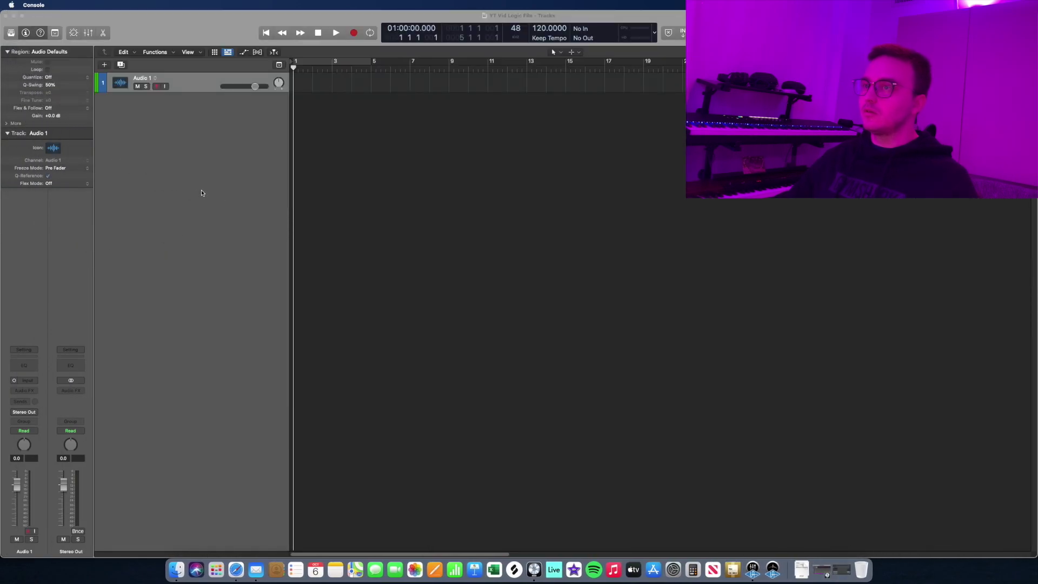
click(198, 186)
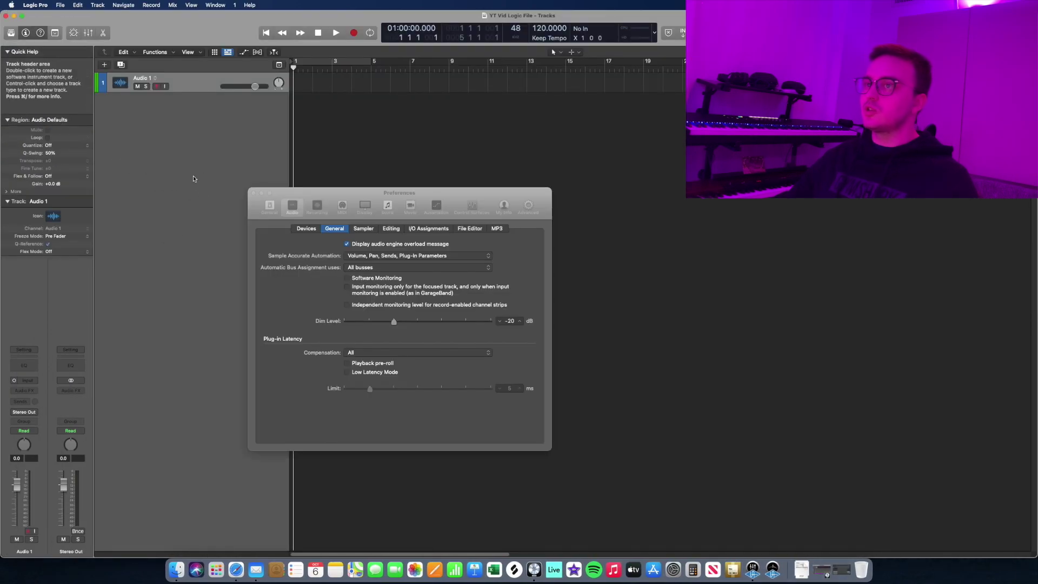
click(253, 193)
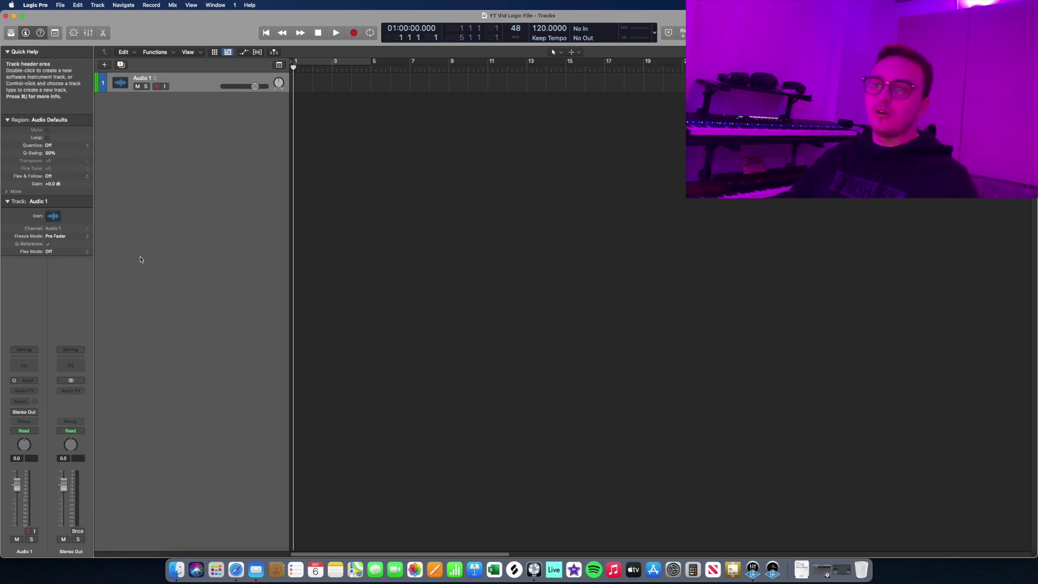
Set the Audio 1 track's input to Input 1 (MIC/LINE/HI-Z 1).
click(25, 380)
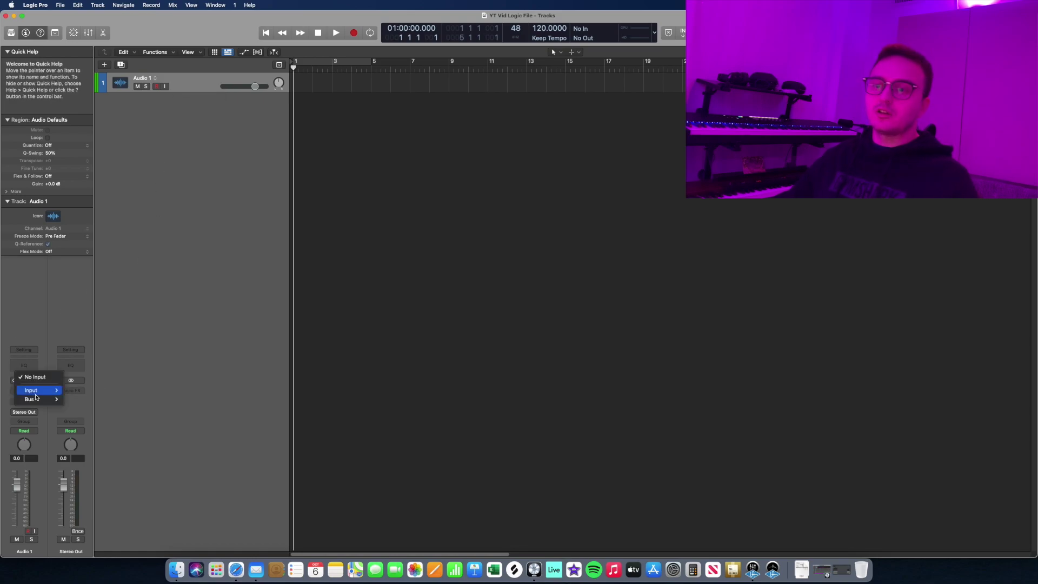
mouse_move(54, 391)
click(84, 362)
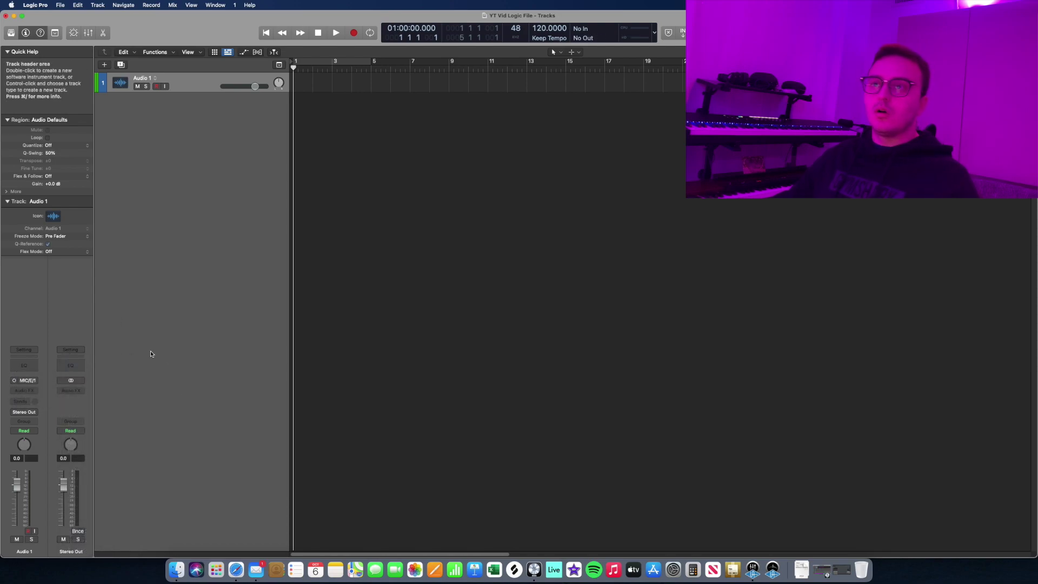
click(44, 6)
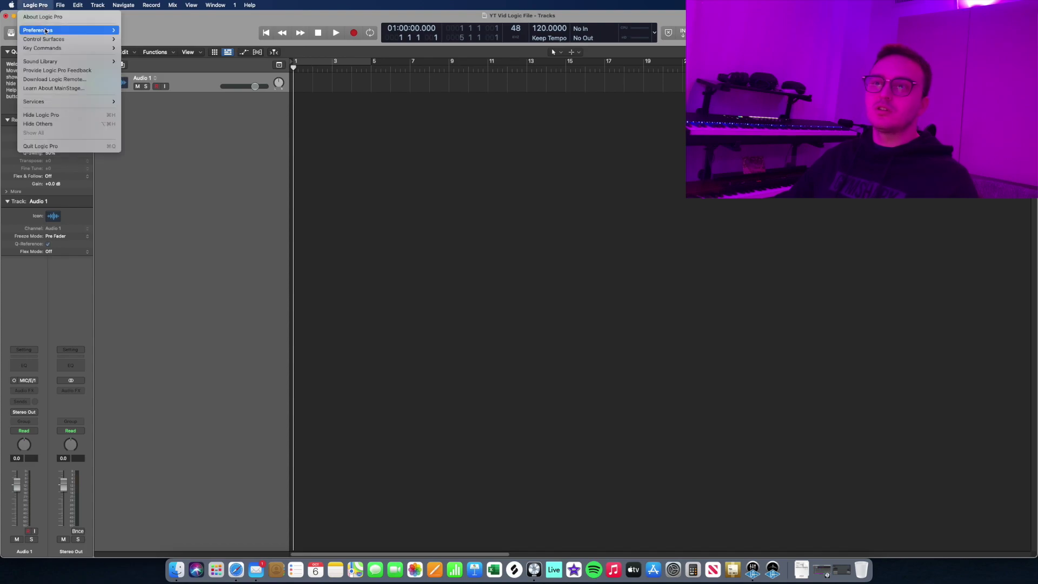
Assign Logic's stereo output to Output 9-10 (VIRTUAL 1/2) in I/O Assignments, then return to Console.
mouse_move(65, 30)
click(162, 40)
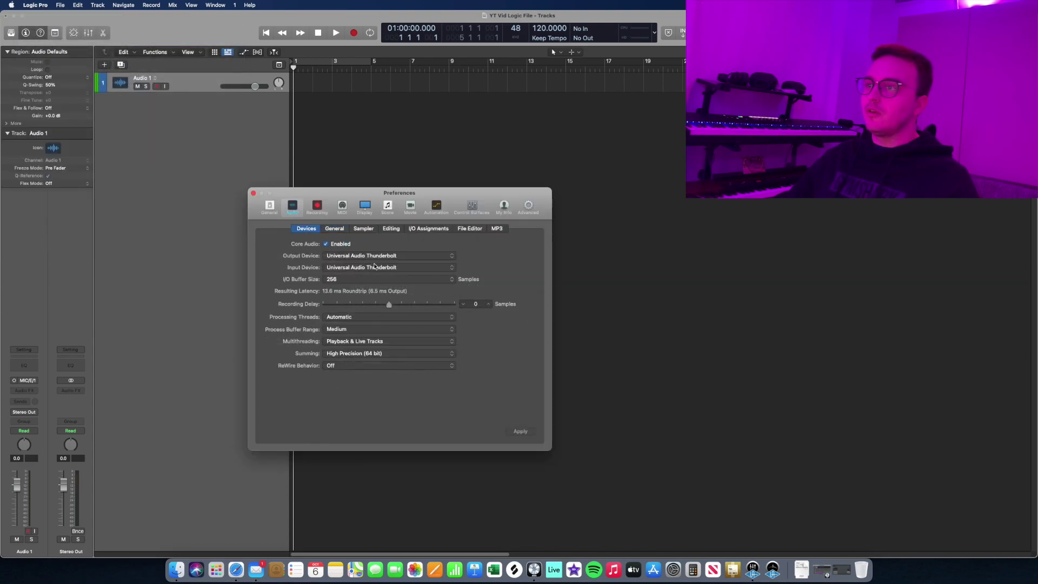
click(271, 207)
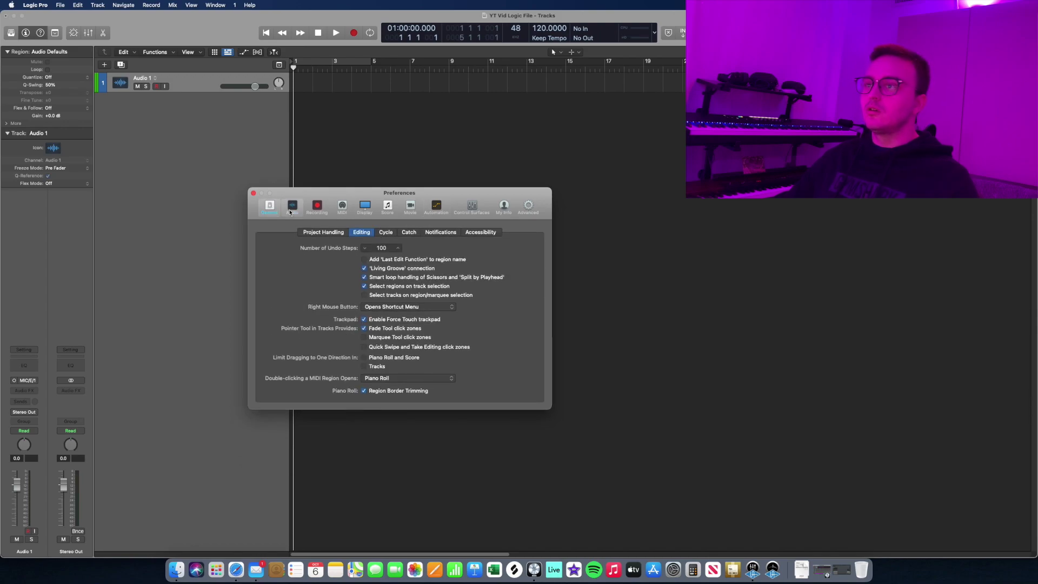
click(296, 206)
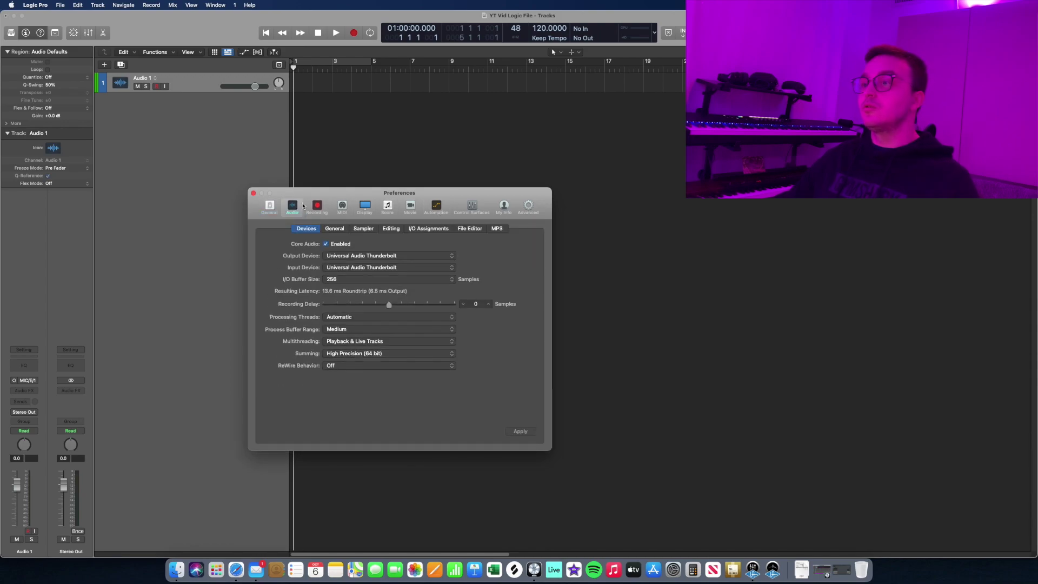
click(431, 228)
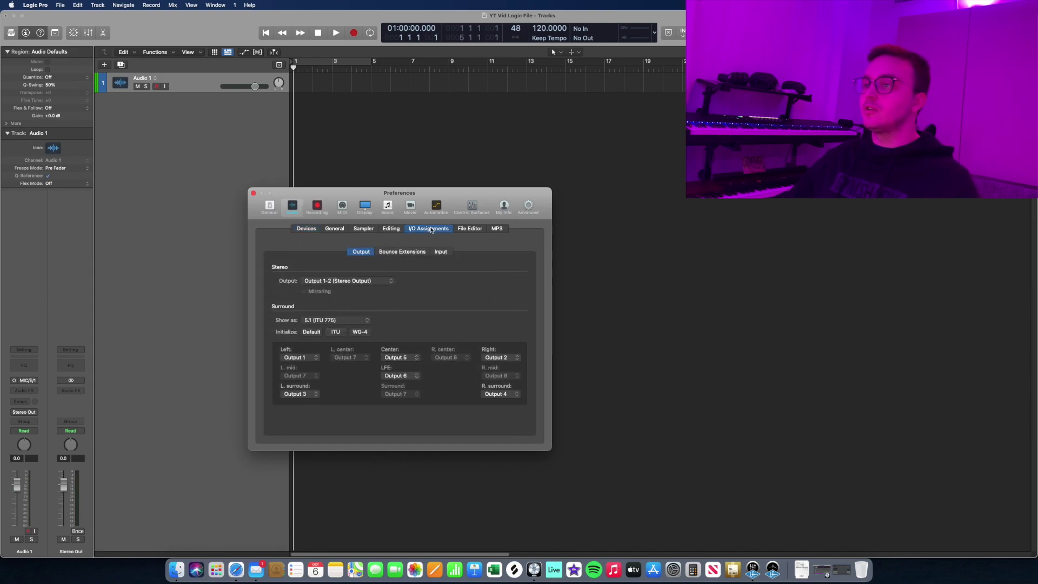
click(369, 282)
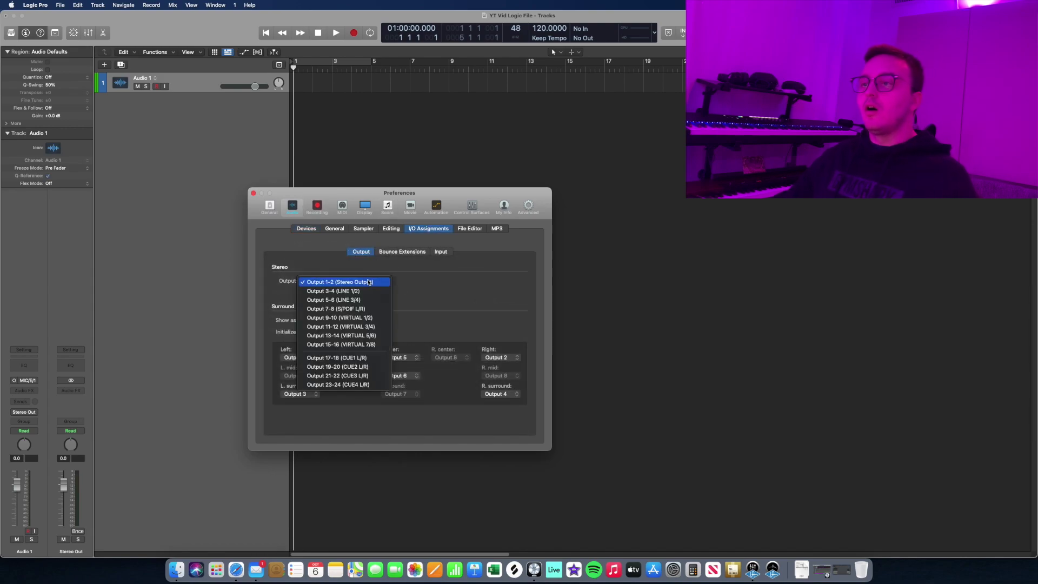
click(354, 309)
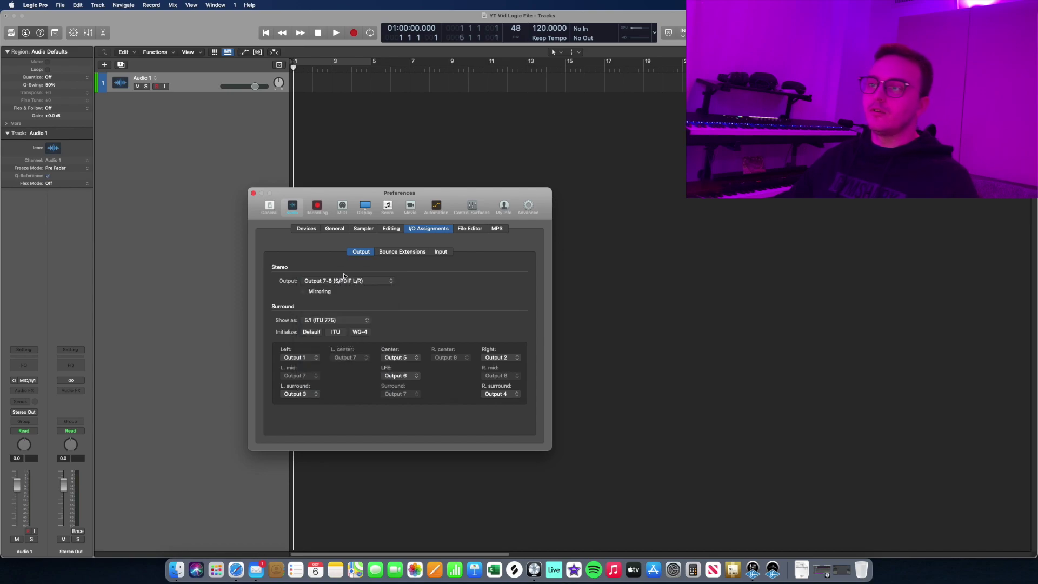
click(348, 283)
click(350, 292)
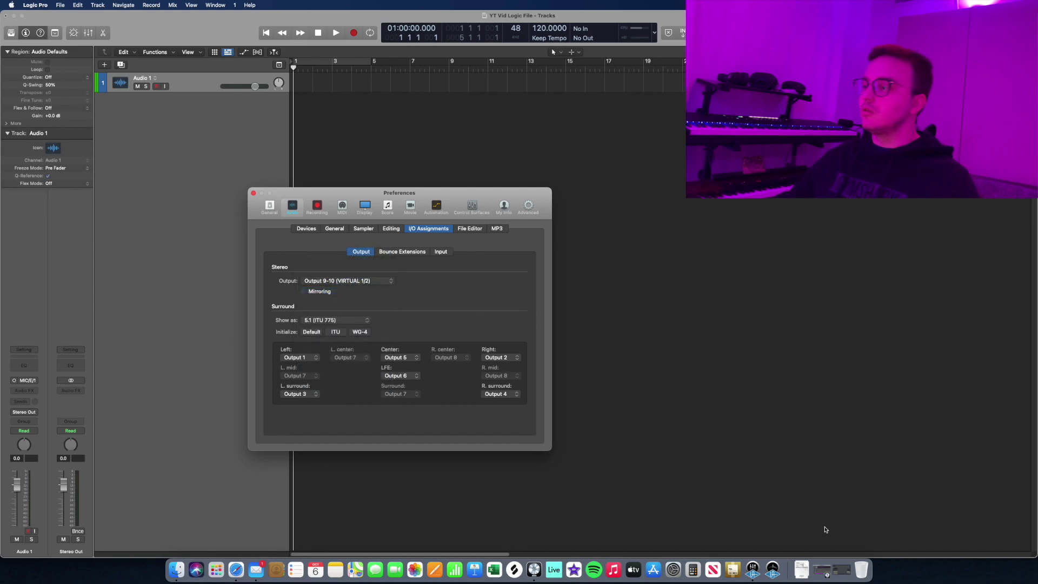
click(752, 569)
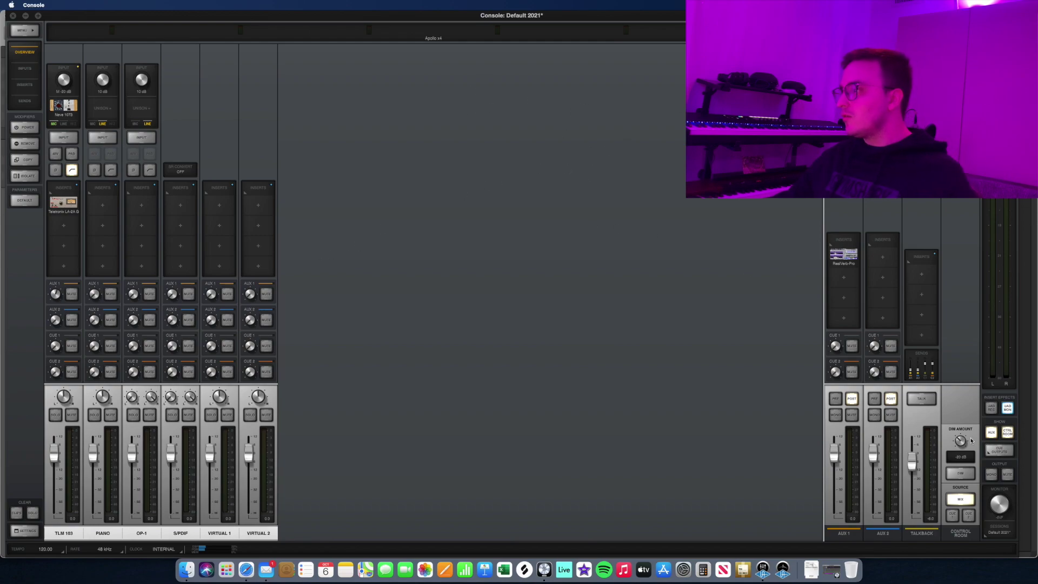
Switch CUE 1's source from MIX to its own CUE mix in Cue Outputs.
click(999, 450)
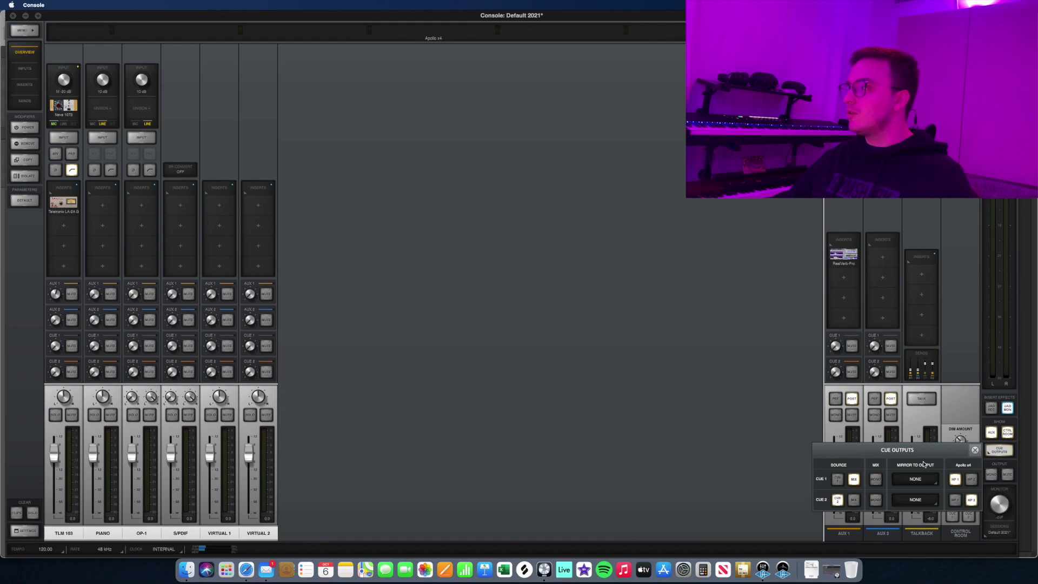
click(854, 480)
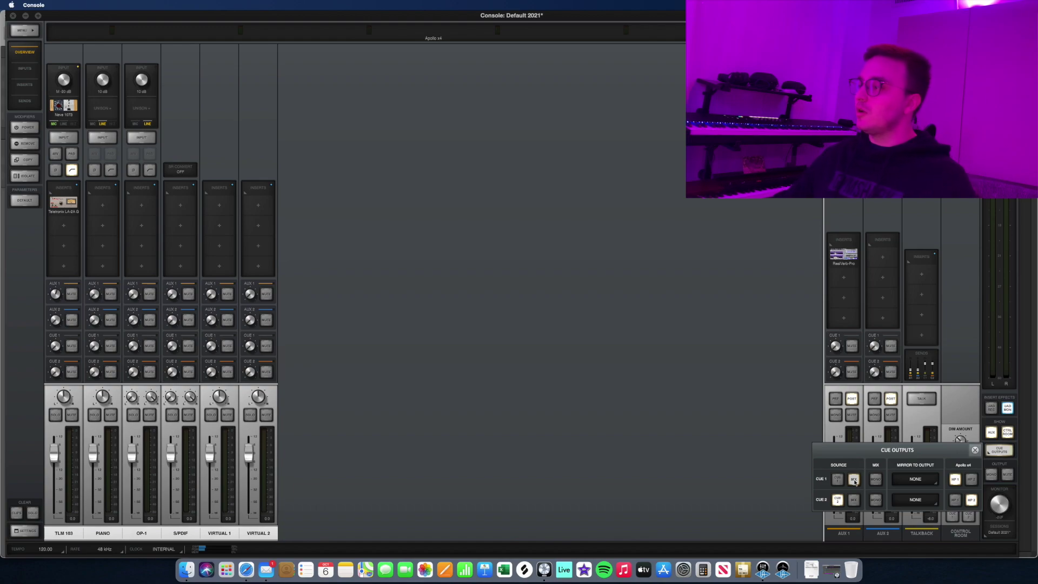
click(853, 479)
click(955, 480)
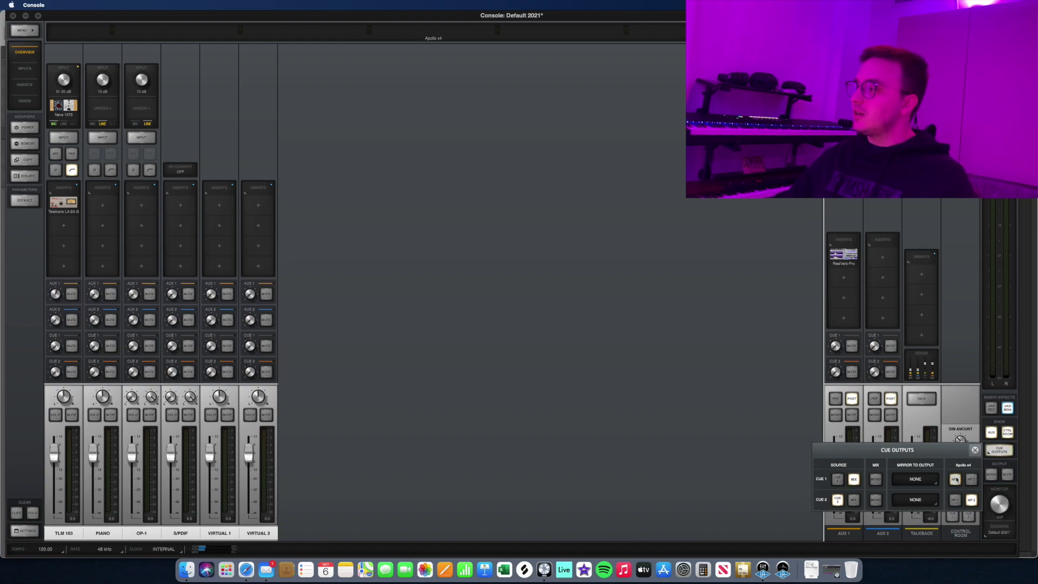
click(954, 480)
click(954, 481)
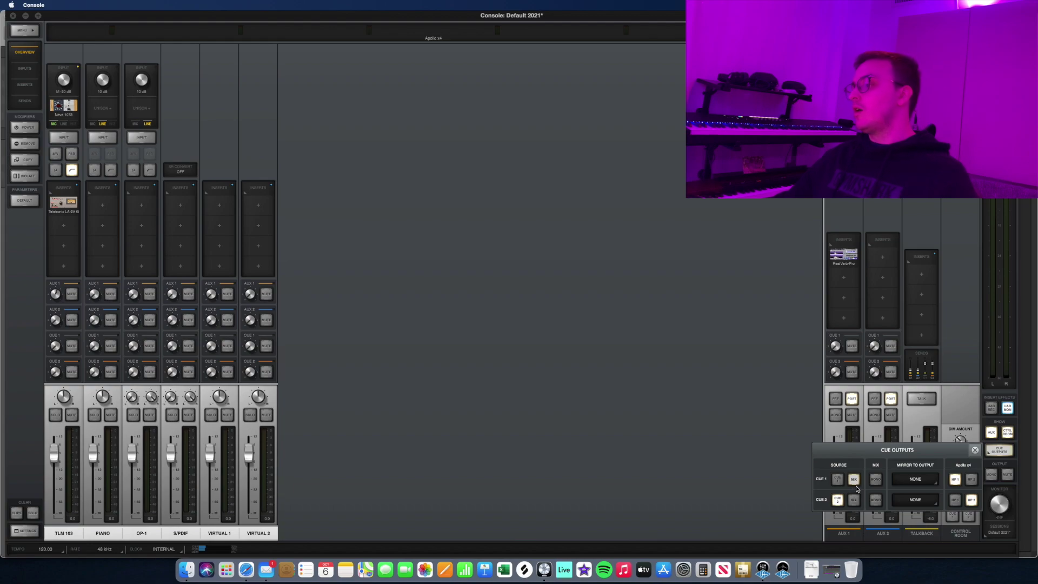
click(854, 480)
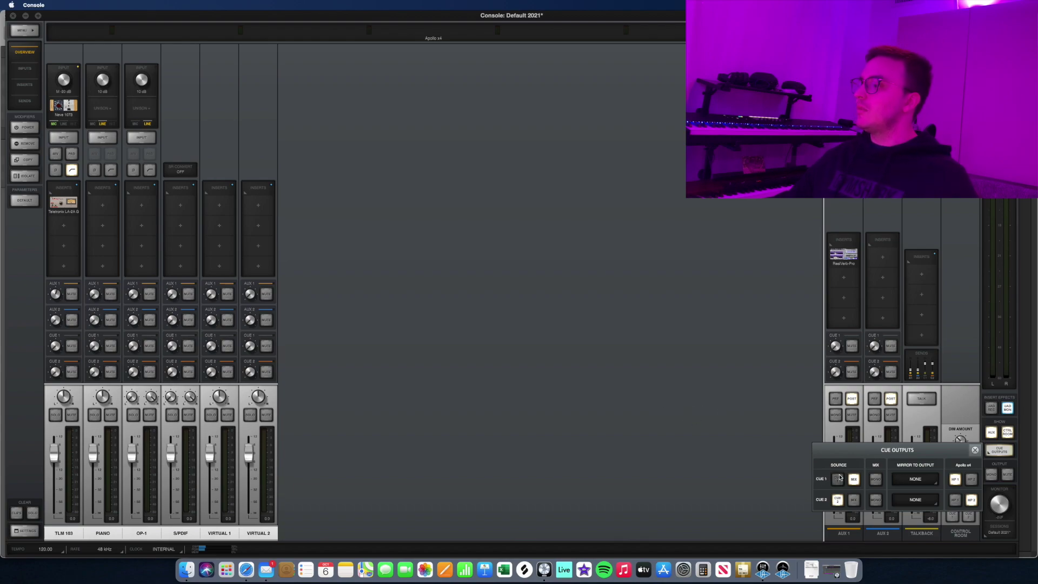
click(838, 479)
click(908, 436)
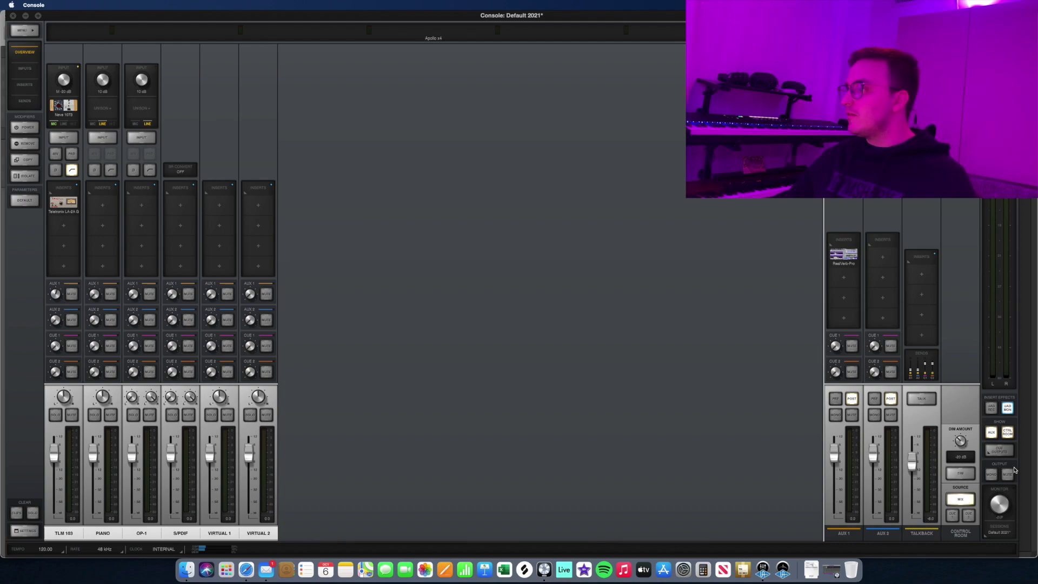
Reopen Cue Outputs to confirm CUE 1's source, then close the panel.
click(999, 451)
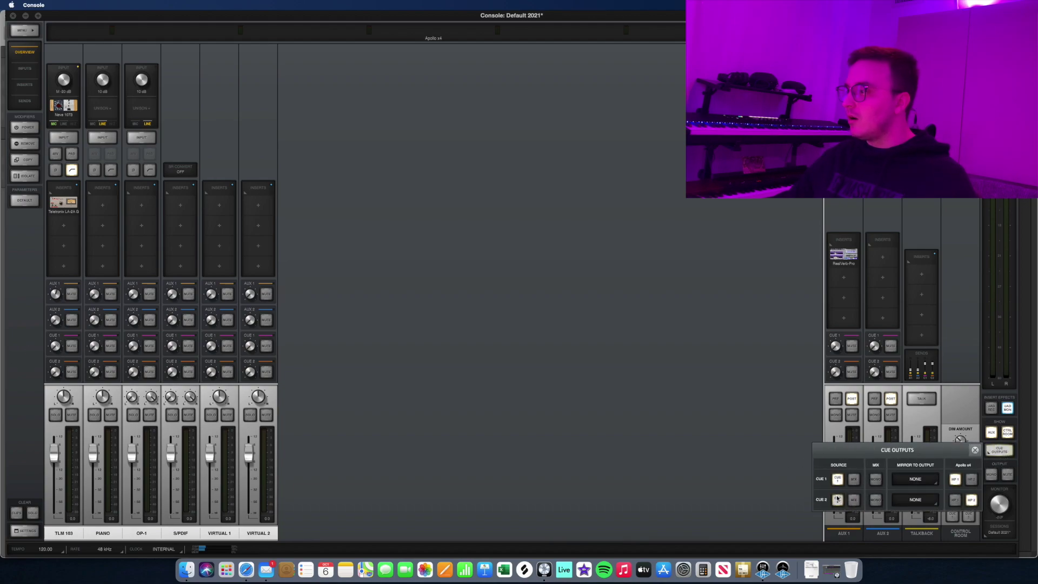
click(974, 450)
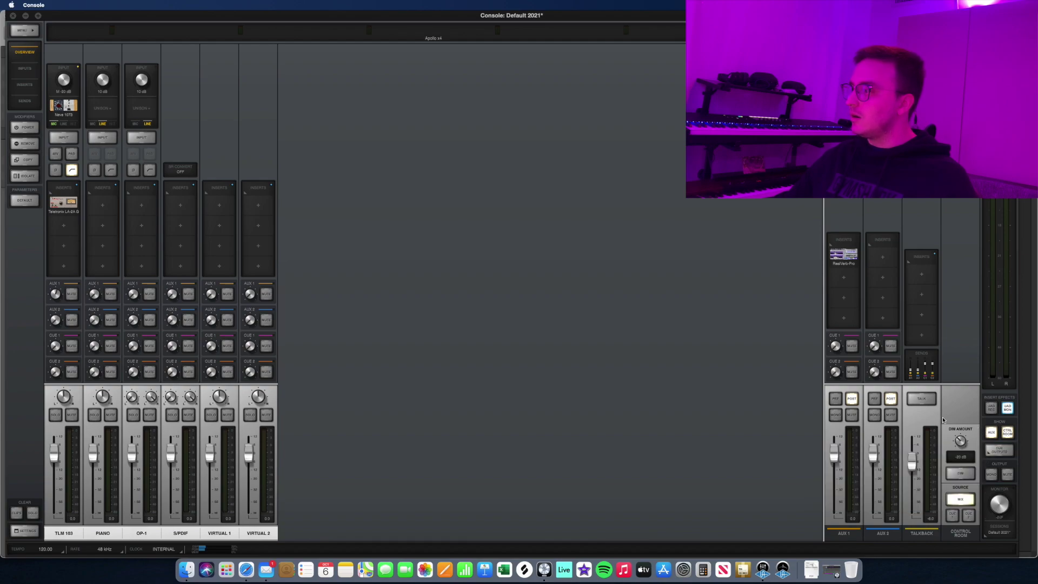
click(999, 451)
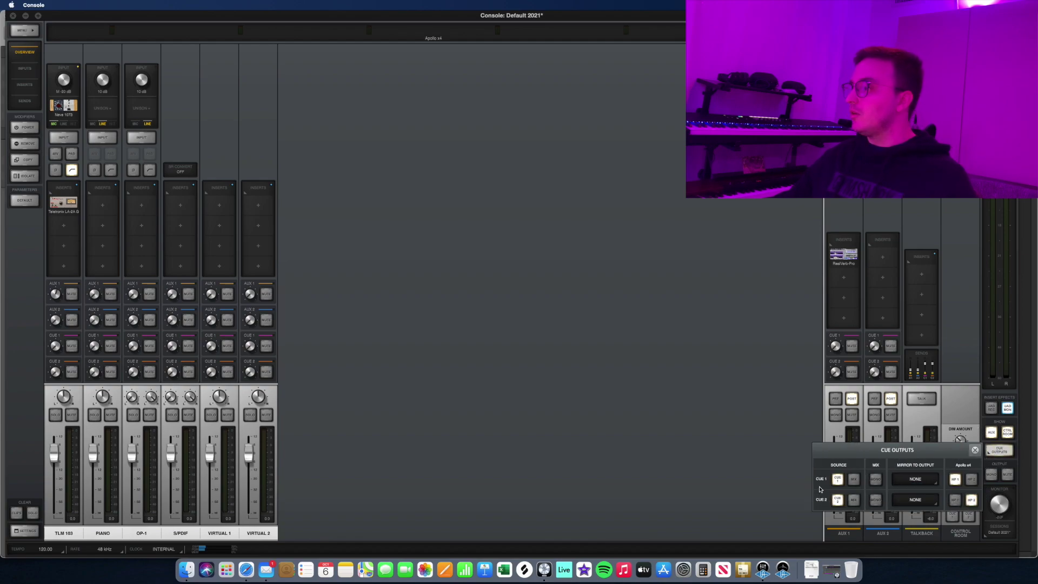
click(837, 478)
click(975, 450)
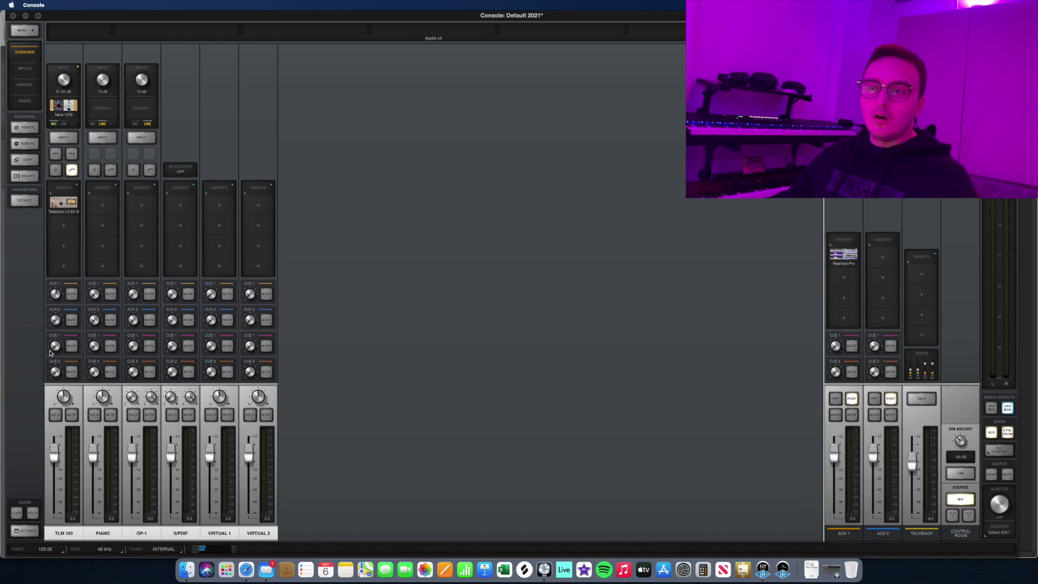
Link Virtual 1 and Virtual 2 into a stereo Virtual 1/2 channel, then minimize and restore Console.
click(225, 533)
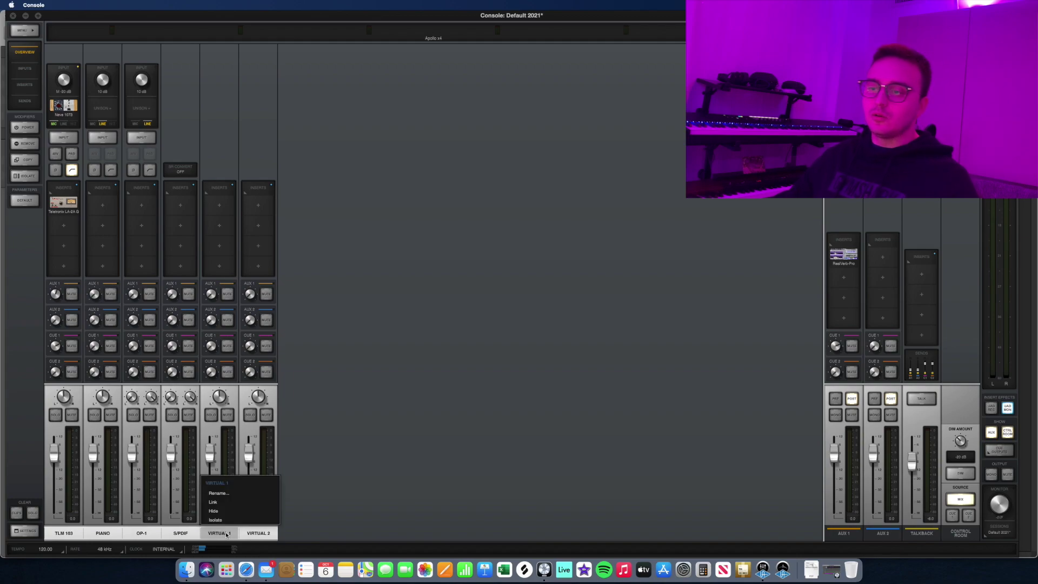
click(219, 510)
click(276, 513)
click(296, 518)
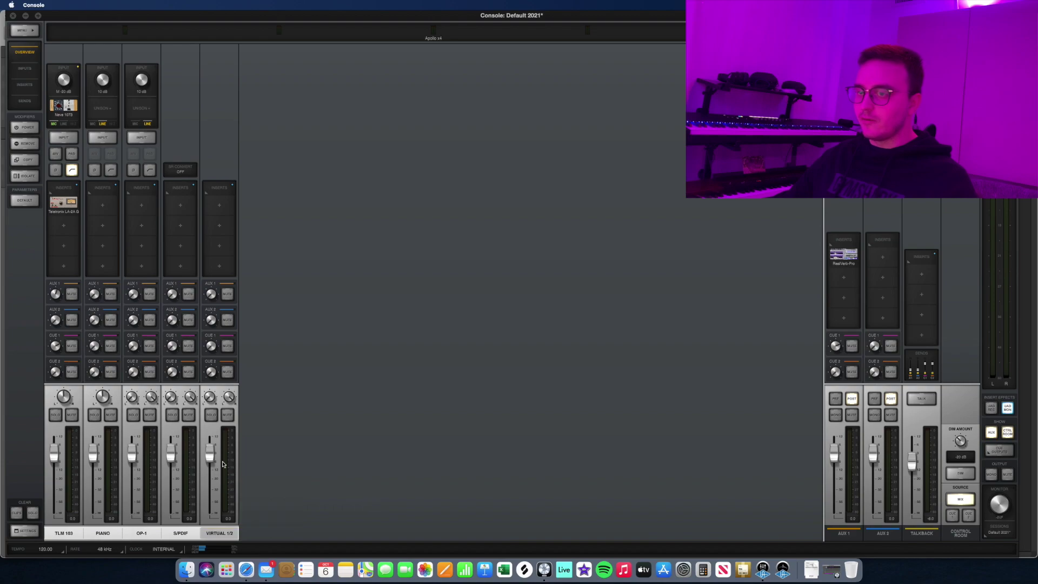
click(26, 16)
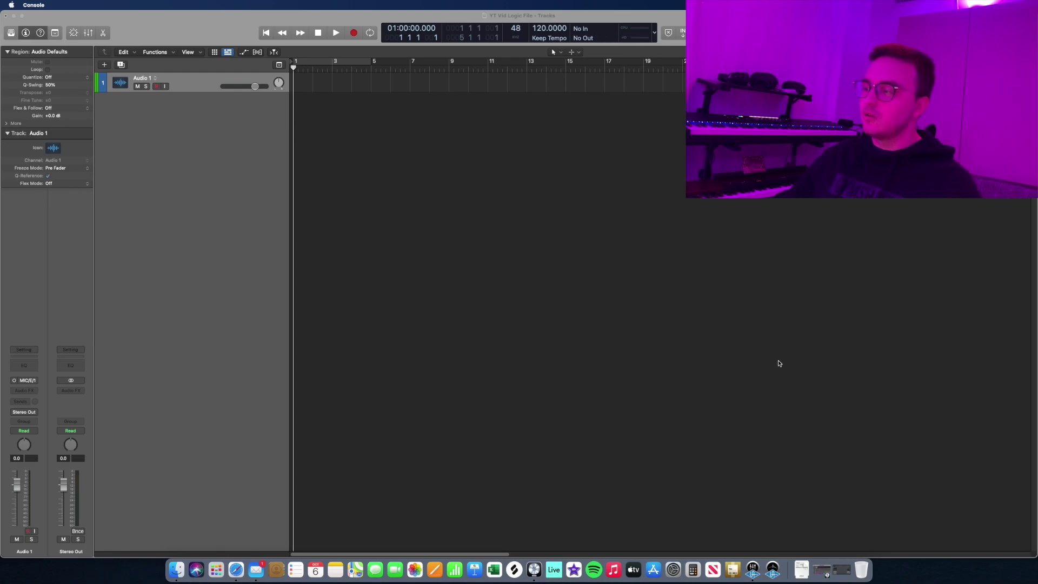
click(847, 569)
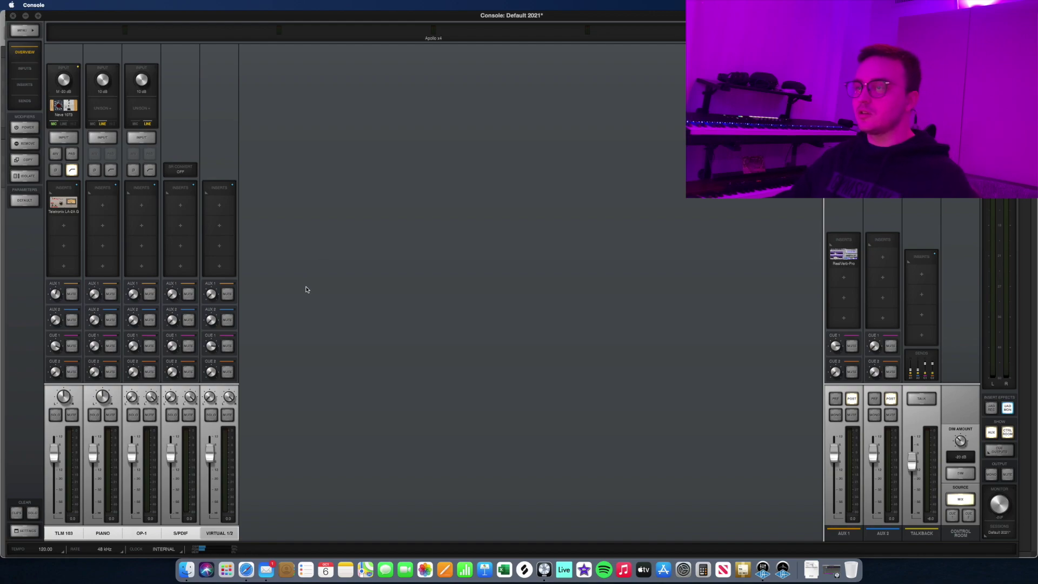
Switch from UAD Console to the Logic Pro project with Command-Tab.
key(super+Tab)
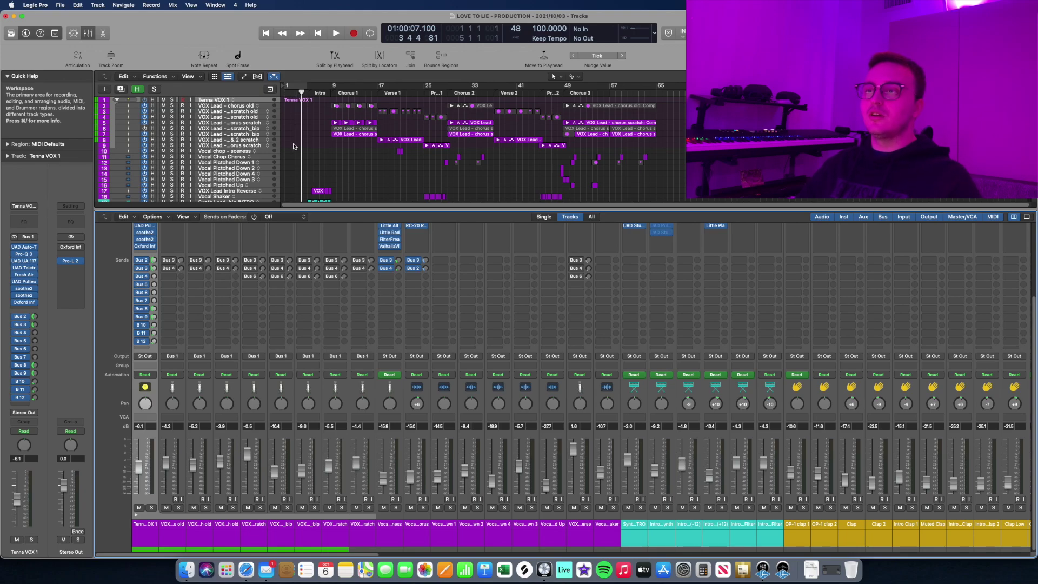
click(24, 261)
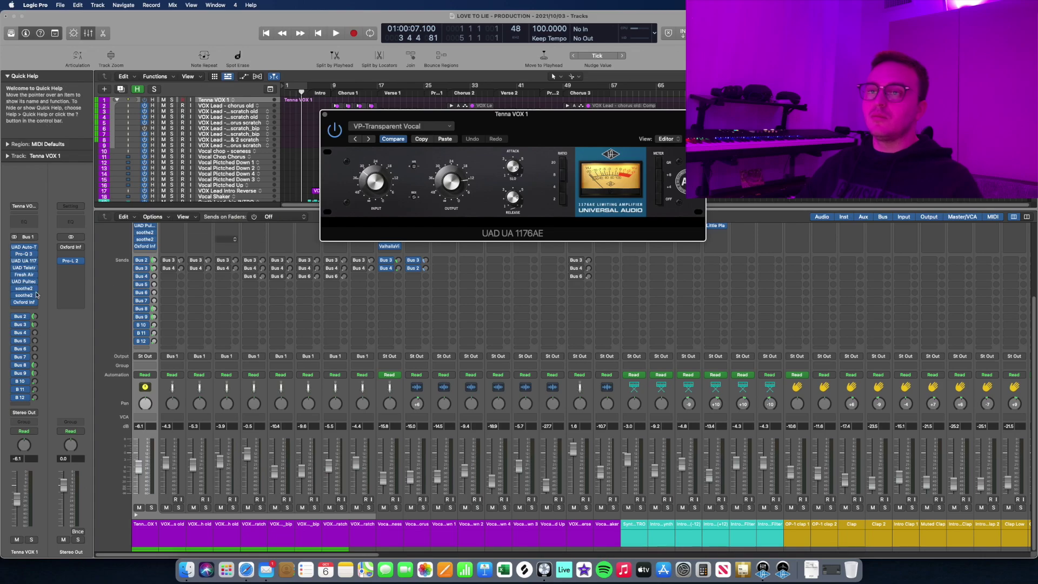
click(325, 117)
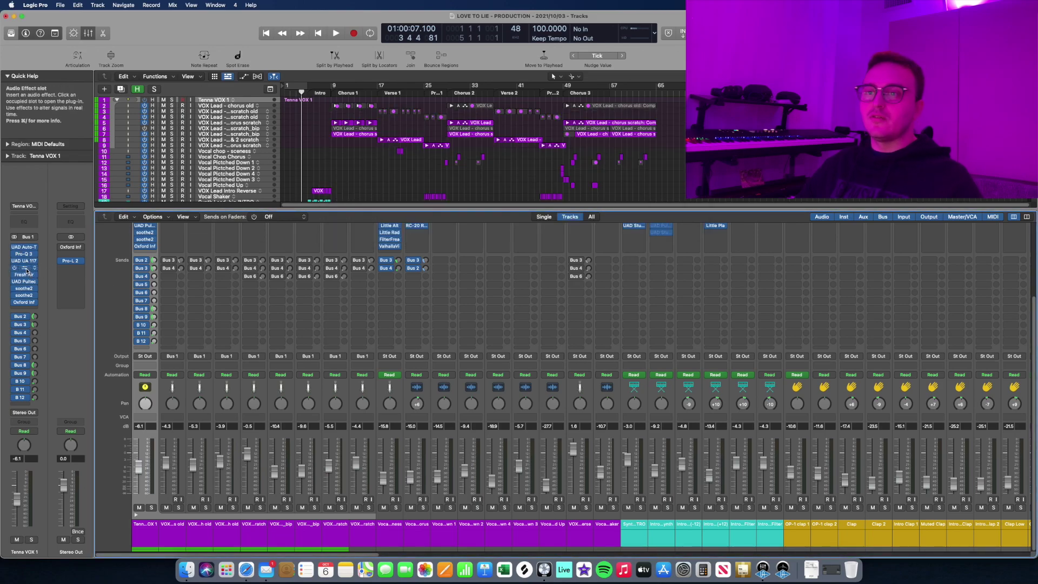
click(24, 268)
click(326, 118)
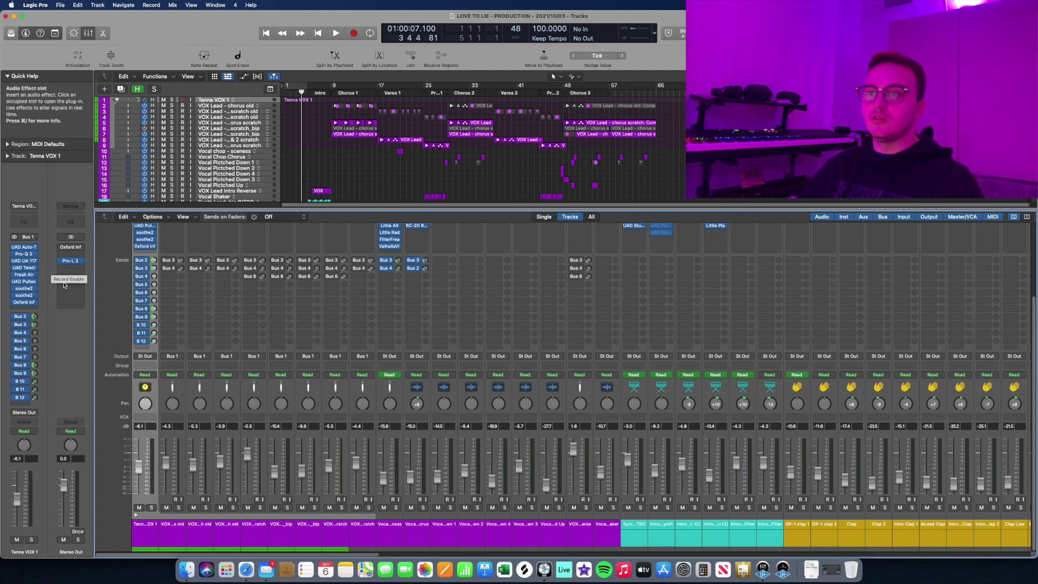
click(24, 295)
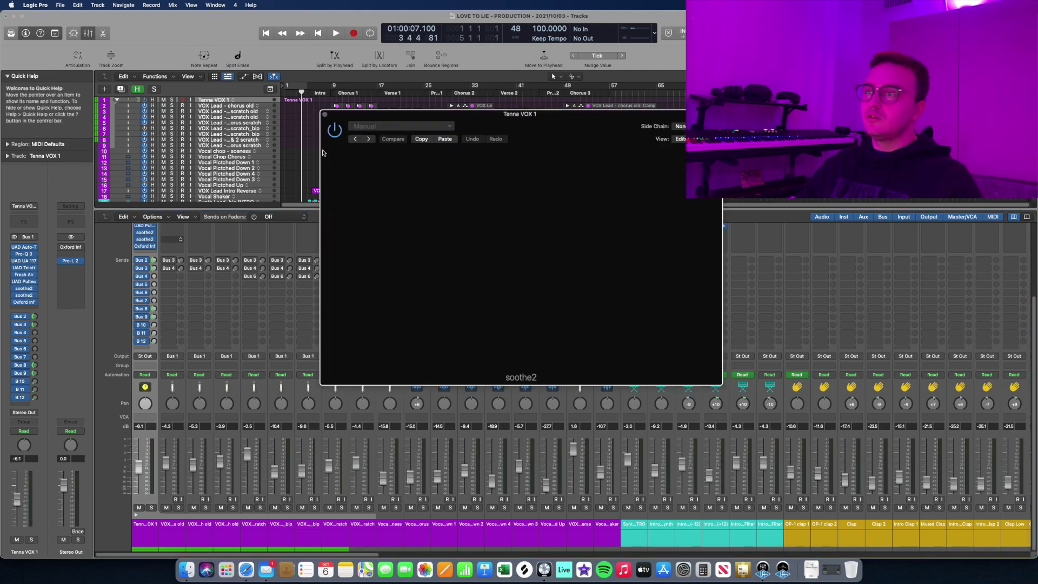
click(325, 117)
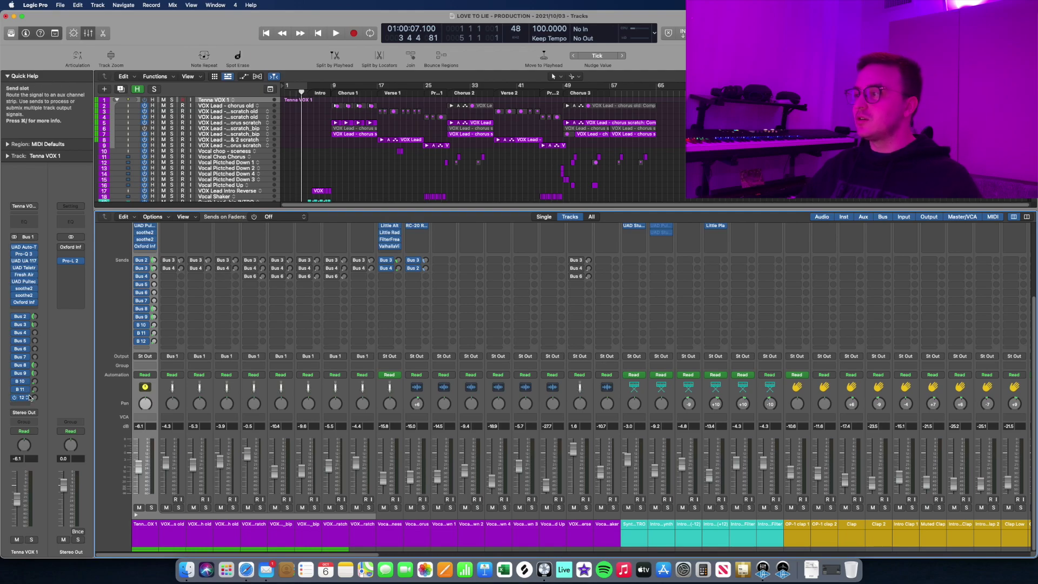
scroll(386, 553, right, 2)
scroll(382, 554, right, 15)
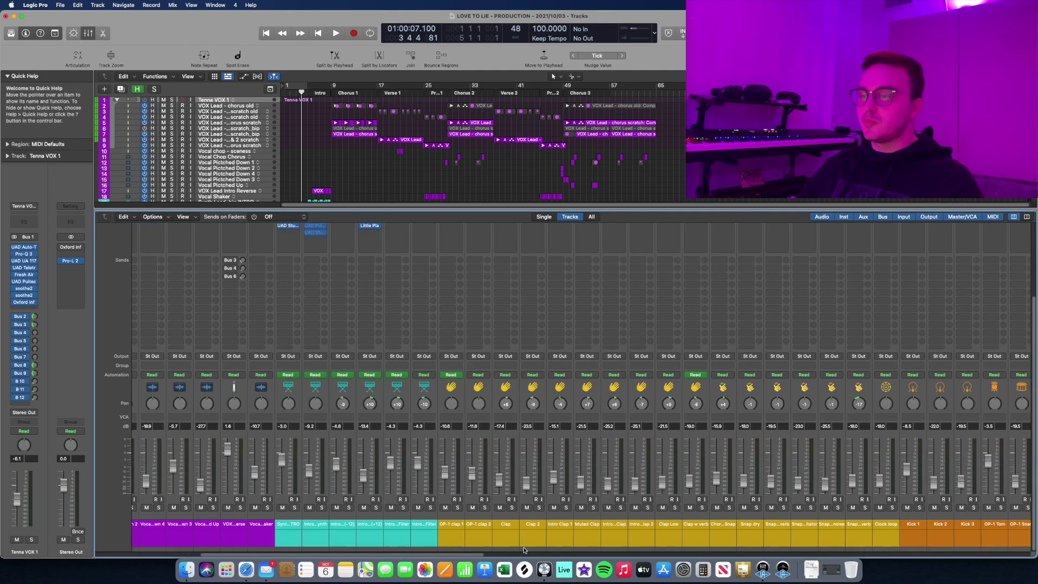